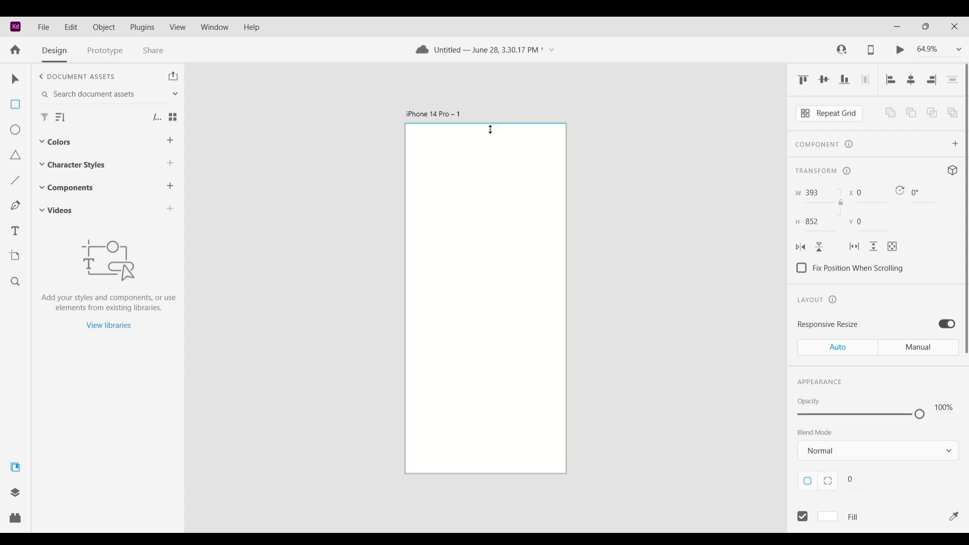
Round the corners of the full-artboard rectangle
{"action": "left_click_drag", "start_coordinate": [558, 132], "coordinate": [548, 134]}
{"action": "scroll", "coordinate": [824, 404], "scroll_direction": "down", "scroll_amount": 5}
{"action": "scroll", "coordinate": [832, 354], "scroll_direction": "up", "scroll_amount": 2}
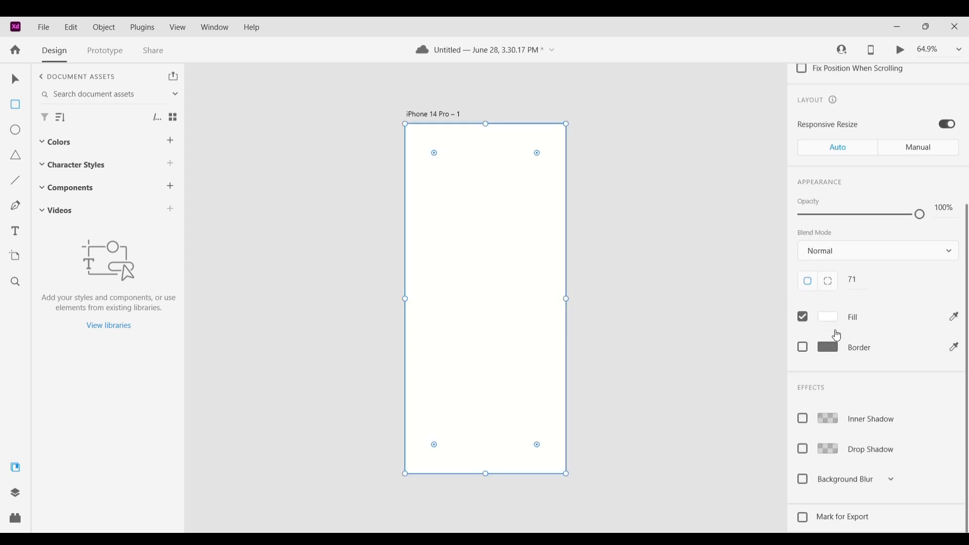
Fill the rectangle with dark charcoal #32373B
{"action": "left_click", "coordinate": [828, 317]}
{"action": "left_click", "coordinate": [640, 246]}
{"action": "left_click_drag", "start_coordinate": [764, 244], "coordinate": [765, 288]}
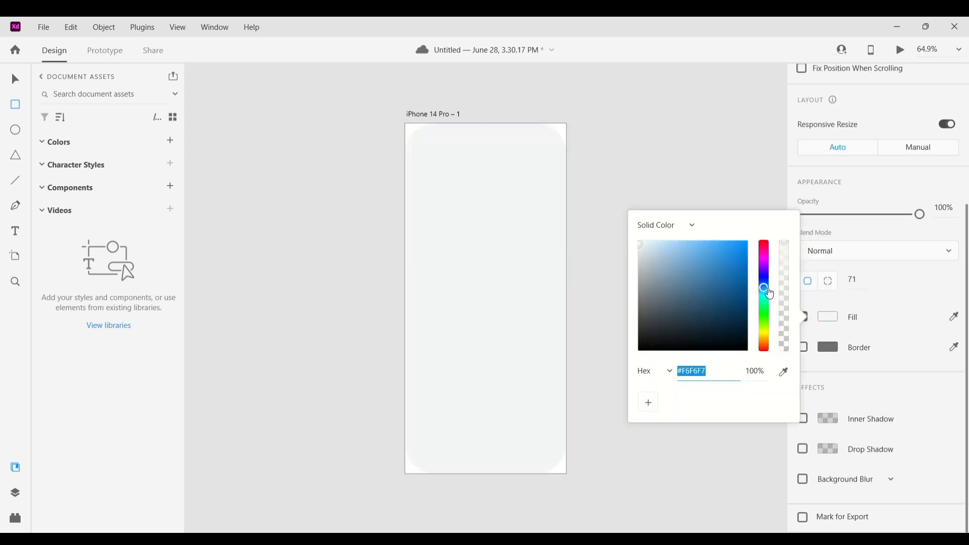
{"action": "left_click_drag", "start_coordinate": [642, 258], "coordinate": [655, 329]}
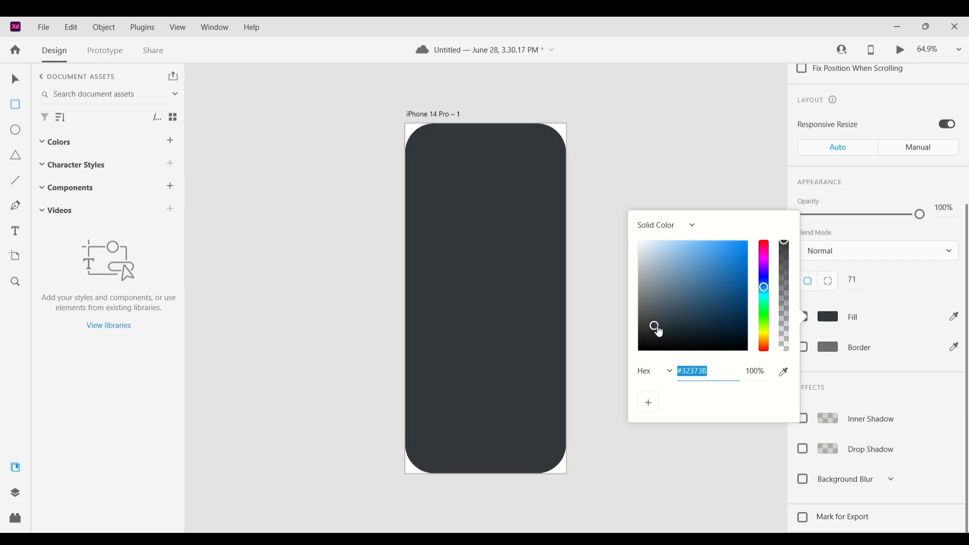
{"action": "left_click", "coordinate": [508, 219]}
{"action": "key", "text": "v"}
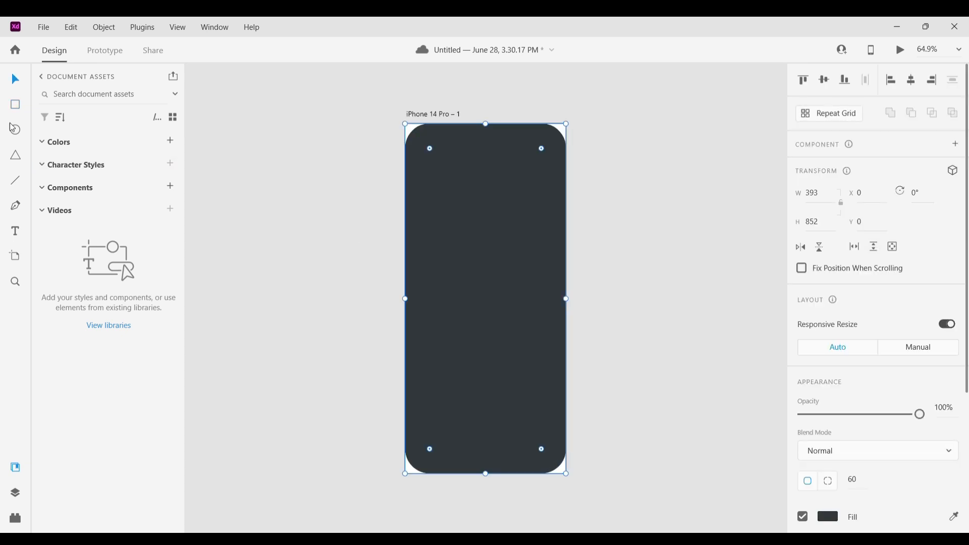
Shrink a copy of the rectangle to the top 356 px and set its bottom corner radii to 0
{"action": "left_click_drag", "start_coordinate": [495, 475], "coordinate": [495, 271]}
{"action": "left_click", "coordinate": [913, 485]}
{"action": "type", "text": "0"}
{"action": "key", "text": "Tab"}
{"action": "type", "text": "0"}
Lighten the header rectangle's fill to a slate gray
{"action": "left_click", "coordinate": [828, 516]}
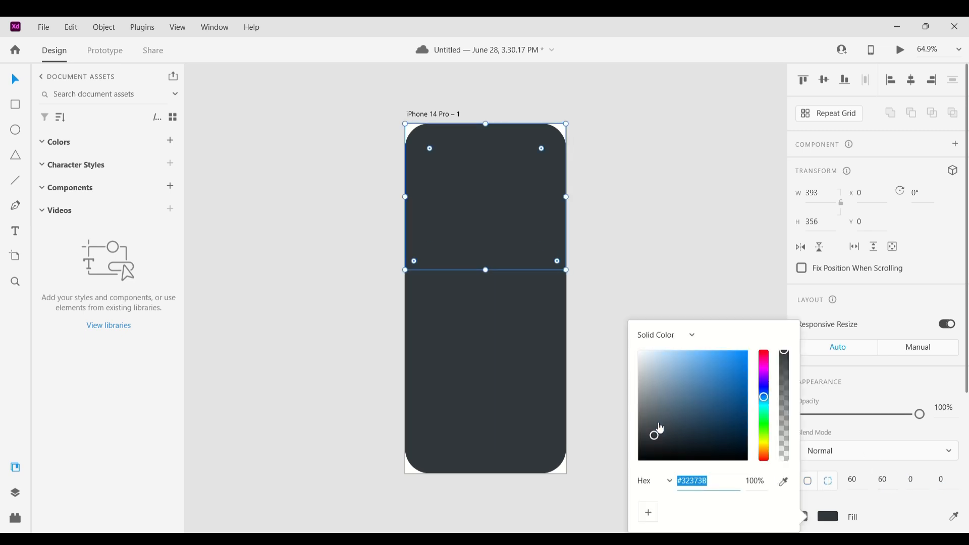
{"action": "left_click_drag", "start_coordinate": [656, 432], "coordinate": [657, 422]}
{"action": "left_click", "coordinate": [21, 82]}
Draw a circle, center it horizontally on the artboard and set it to 100 × 100 px
{"action": "left_click", "coordinate": [15, 130]}
{"action": "mouse_move", "coordinate": [473, 259]}
{"action": "left_mouse_down"}
{"action": "mouse_move", "coordinate": [520, 315]}
{"action": "mouse_move", "coordinate": [490, 278]}
{"action": "mouse_move", "coordinate": [534, 281]}
{"action": "left_mouse_up"}
{"action": "key", "text": "v"}
{"action": "left_click", "coordinate": [911, 81]}
{"action": "left_click", "coordinate": [486, 273]}
{"action": "left_click", "coordinate": [840, 203]}
{"action": "left_click", "coordinate": [828, 200]}
{"action": "type", "text": "100"}
{"action": "key", "text": "Return"}
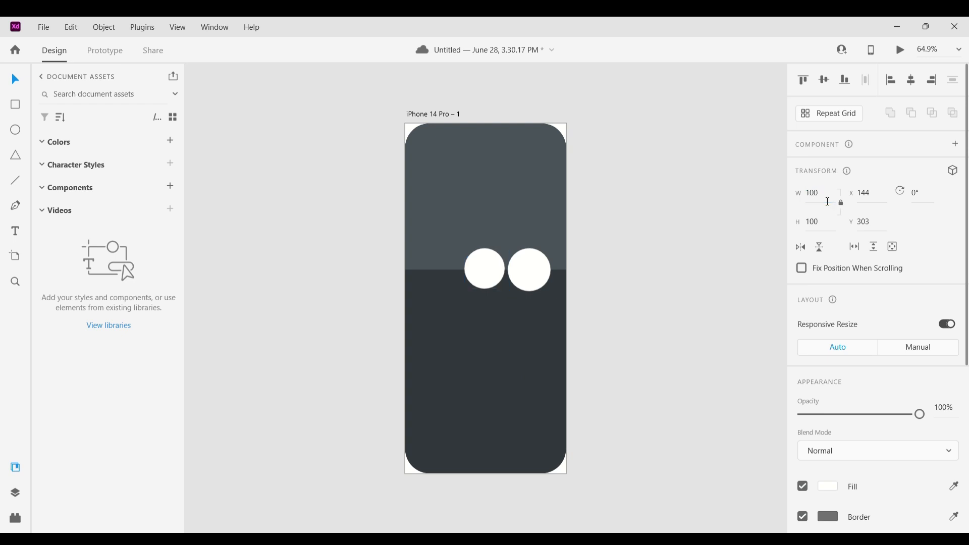
Resize the duplicate circle to 50 px and copy it to the left side of the large circle
{"action": "left_click", "coordinate": [531, 275]}
{"action": "type", "text": "50"}
{"action": "key", "text": "Return"}
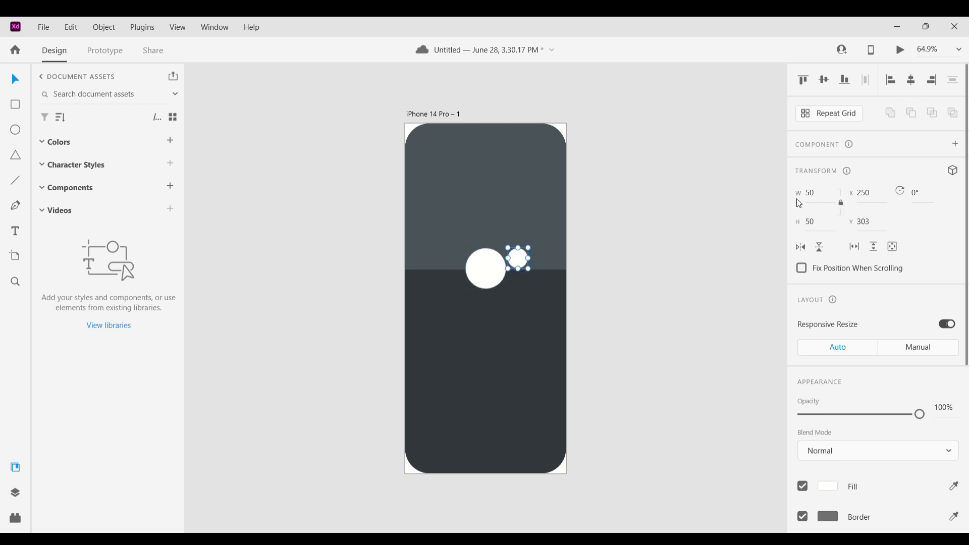
{"action": "left_click_drag", "start_coordinate": [518, 259], "coordinate": [451, 270]}
{"action": "left_click", "coordinate": [629, 306]}
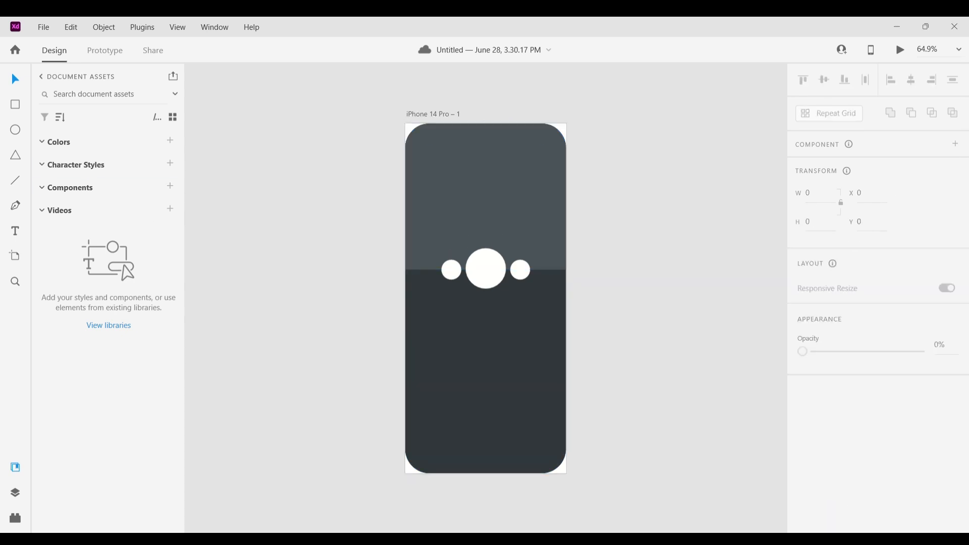
Add white text 'Midnight Whispers' centered below the circles
{"action": "left_click", "coordinate": [15, 230]}
{"action": "left_click", "coordinate": [458, 313]}
{"action": "type", "text": "Midnight Whispers"}
{"action": "key", "text": "Escape"}
{"action": "scroll", "coordinate": [878, 403], "scroll_direction": "down", "scroll_amount": 5}
{"action": "left_click", "coordinate": [828, 423]}
{"action": "left_click", "coordinate": [639, 338]}
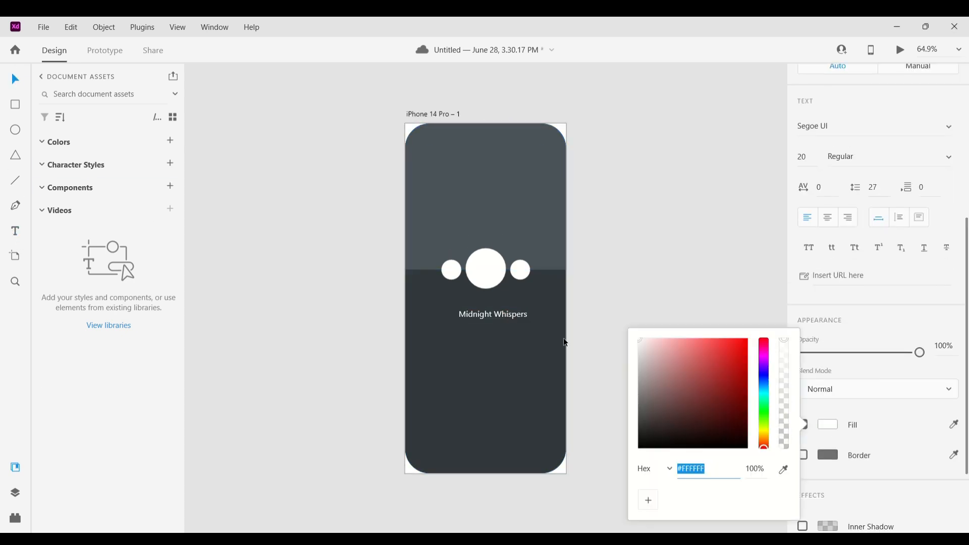
{"action": "mouse_move", "coordinate": [495, 319]}
{"action": "left_mouse_down"}
{"action": "mouse_move", "coordinate": [489, 306]}
{"action": "mouse_move", "coordinate": [491, 314]}
{"action": "left_mouse_up"}
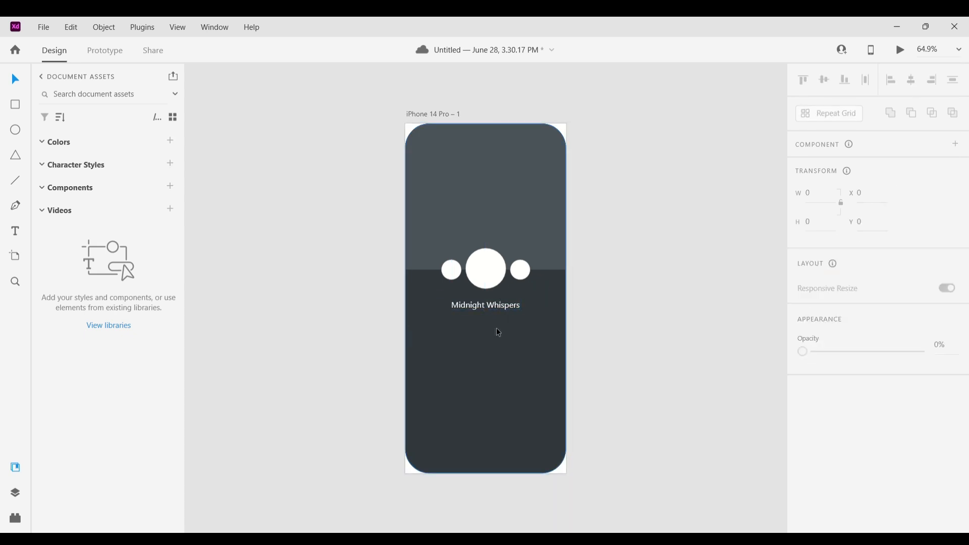
{"action": "left_click", "coordinate": [704, 327]}
Copy the dark background rectangle and reshape the copy into a lighter rounded bar near the bottom
{"action": "left_click", "coordinate": [525, 396]}
{"action": "key", "text": "ctrl+c"}
{"action": "key", "text": "ctrl+v"}
{"action": "left_click_drag", "start_coordinate": [488, 125], "coordinate": [495, 397]}
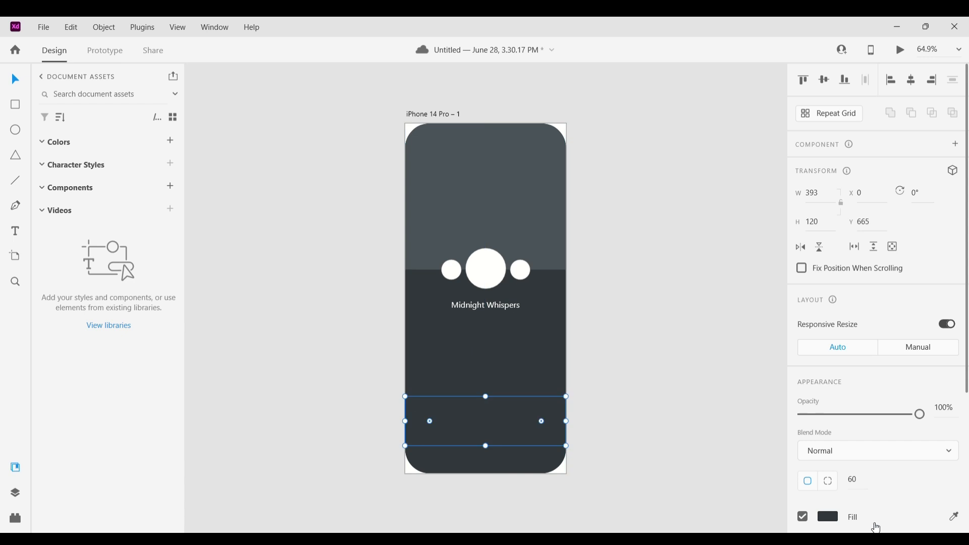
{"action": "left_click_drag", "start_coordinate": [566, 446], "coordinate": [507, 449]}
{"action": "left_click", "coordinate": [685, 404]}
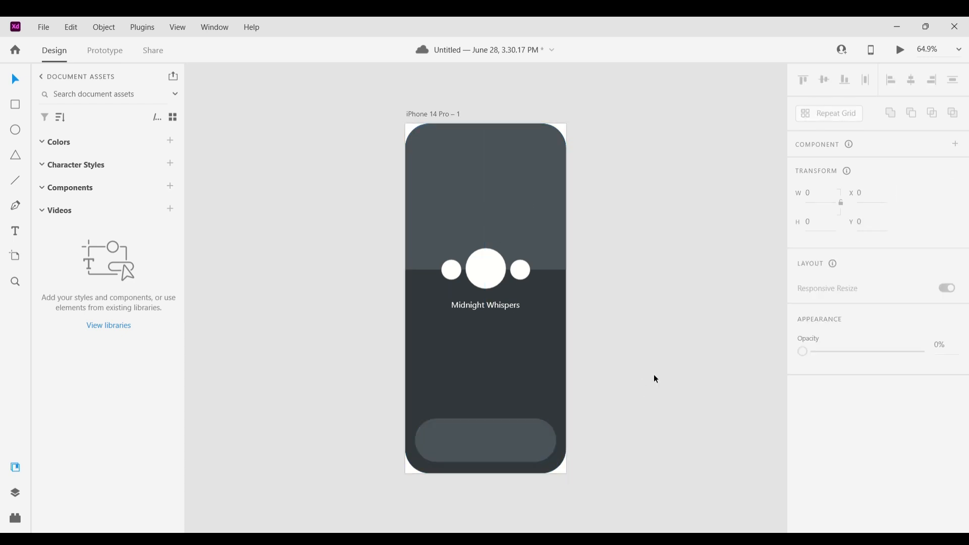
Duplicate the title text as a 'Playlist' label at the left below it
{"action": "left_click_drag", "start_coordinate": [502, 305], "coordinate": [473, 331], "text": "alt"}
{"action": "double_click", "coordinate": [472, 332]}
{"action": "type", "text": "Playlist"}
{"action": "left_click", "coordinate": [651, 356]}
Reduce the bottom bar's height
{"action": "left_click", "coordinate": [492, 430]}
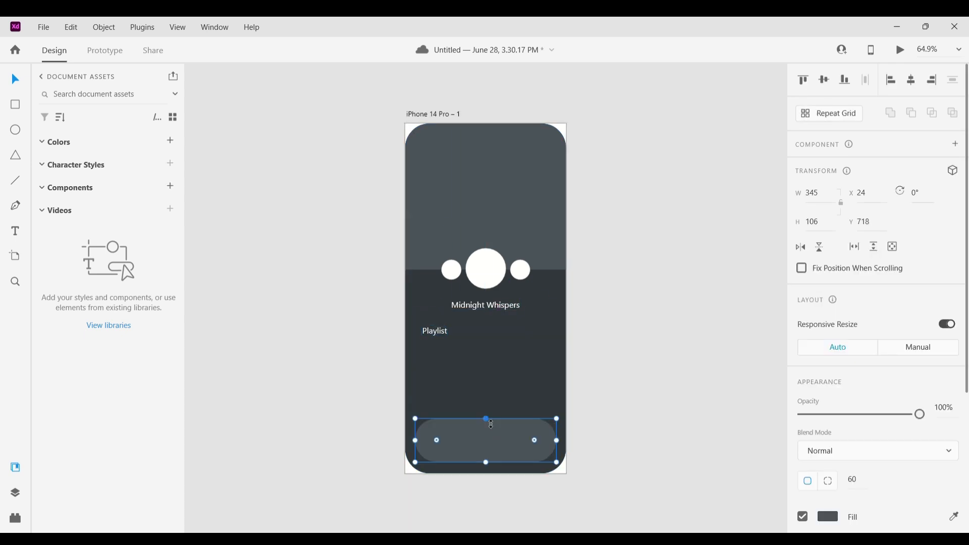
{"action": "left_click_drag", "start_coordinate": [486, 418], "coordinate": [485, 434]}
{"action": "left_click", "coordinate": [614, 432]}
Duplicate the bottom bar upward as a playlist card under the Playlist label
{"action": "left_click", "coordinate": [547, 448]}
{"action": "left_click_drag", "start_coordinate": [556, 448], "coordinate": [510, 380], "text": "alt"}
{"action": "left_click", "coordinate": [644, 439]}
{"action": "key", "text": "Escape"}
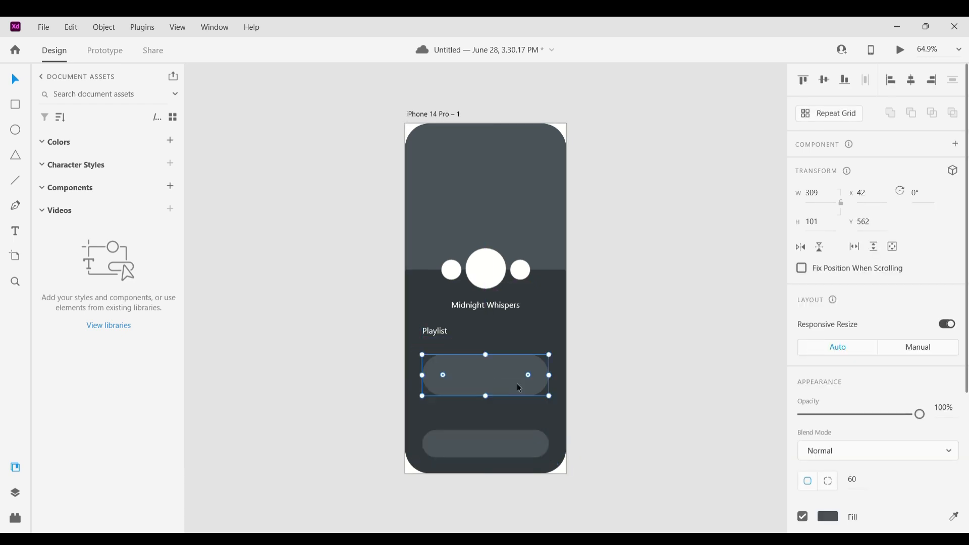
Reposition the playlist card just under the label and reduce its corner radius to about 29
{"action": "left_click_drag", "start_coordinate": [420, 364], "coordinate": [418, 364]}
{"action": "left_click", "coordinate": [625, 424]}
{"action": "left_click_drag", "start_coordinate": [494, 393], "coordinate": [494, 383]}
{"action": "left_click", "coordinate": [642, 428]}
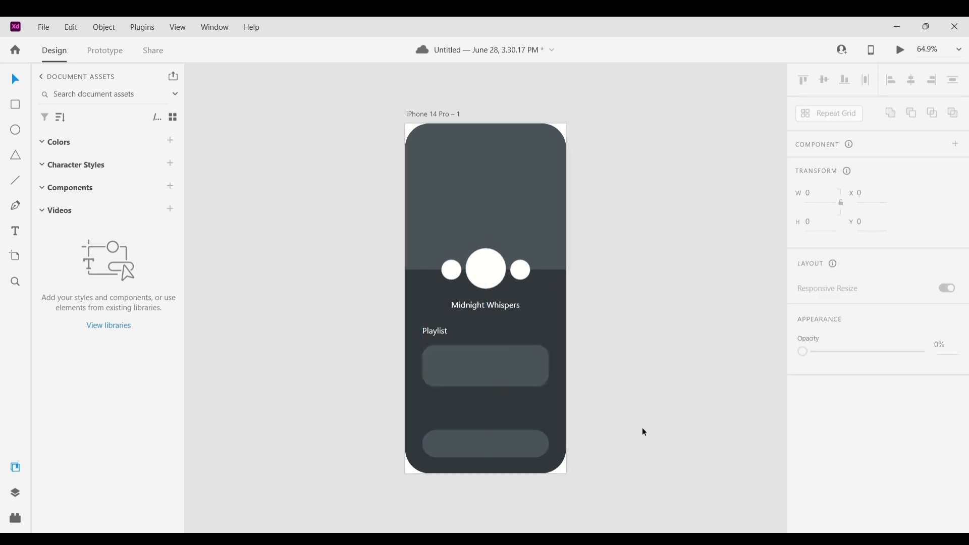
{"action": "left_click", "coordinate": [490, 382]}
{"action": "left_click_drag", "start_coordinate": [488, 349], "coordinate": [489, 347]}
{"action": "left_click", "coordinate": [626, 419]}
Duplicate the card and resize the copy into a 104 × 104 px thumbnail at the card's left end
{"action": "left_click", "coordinate": [473, 381]}
{"action": "key", "text": "ctrl+d"}
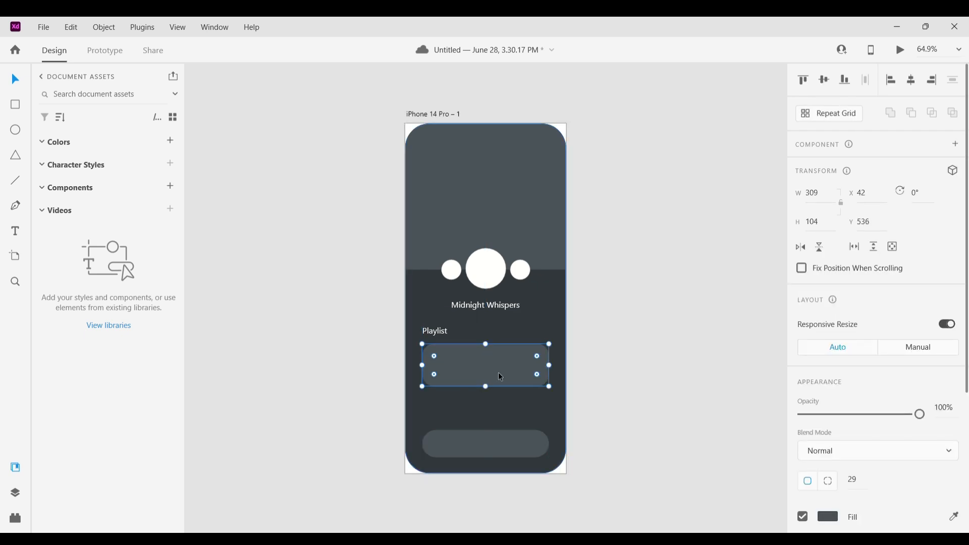
{"action": "left_click_drag", "start_coordinate": [548, 365], "coordinate": [468, 365]}
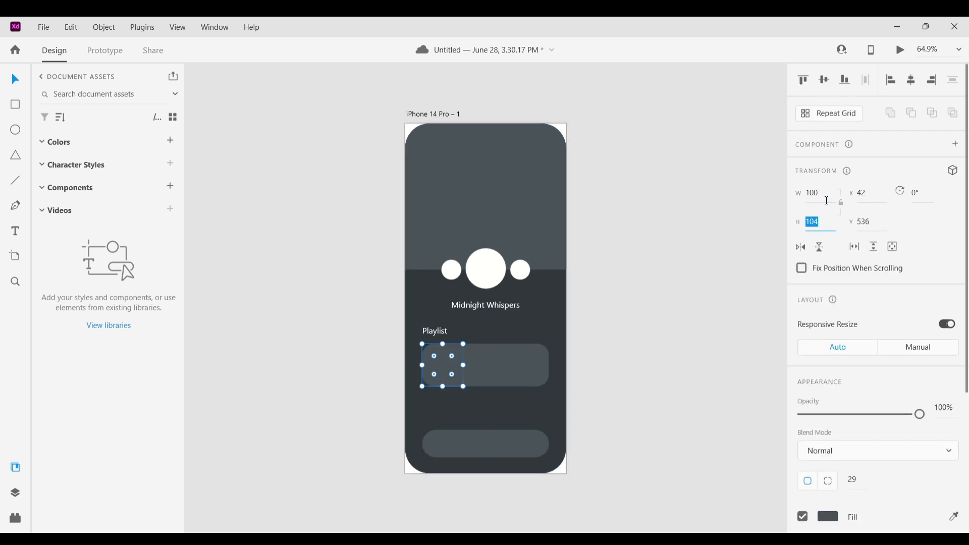
{"action": "left_click", "coordinate": [826, 201]}
{"action": "type", "text": "104"}
{"action": "key", "text": "Return"}
Fill the thumbnail with #697B8B and keep rounding only on its left corners
{"action": "left_click", "coordinate": [830, 517]}
{"action": "left_click", "coordinate": [665, 403]}
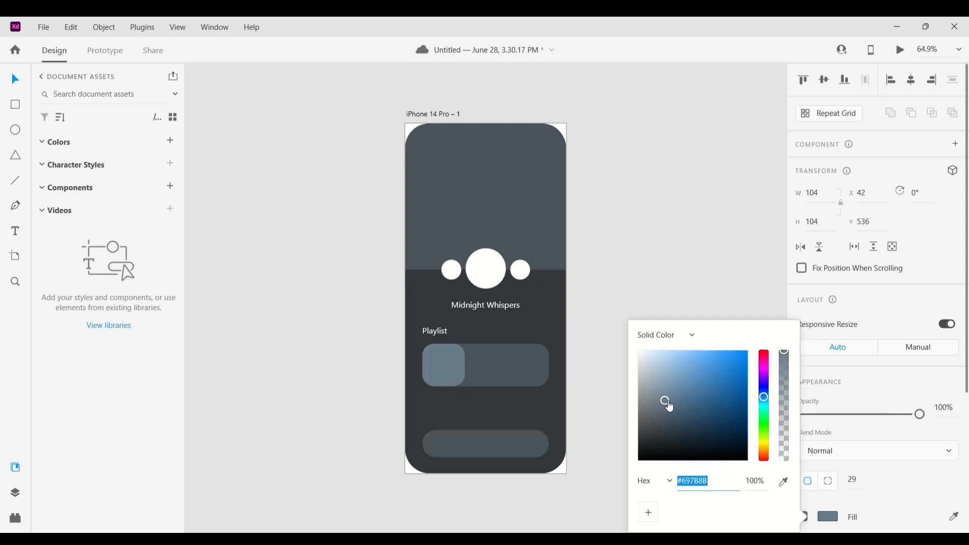
{"action": "left_click", "coordinate": [822, 483]}
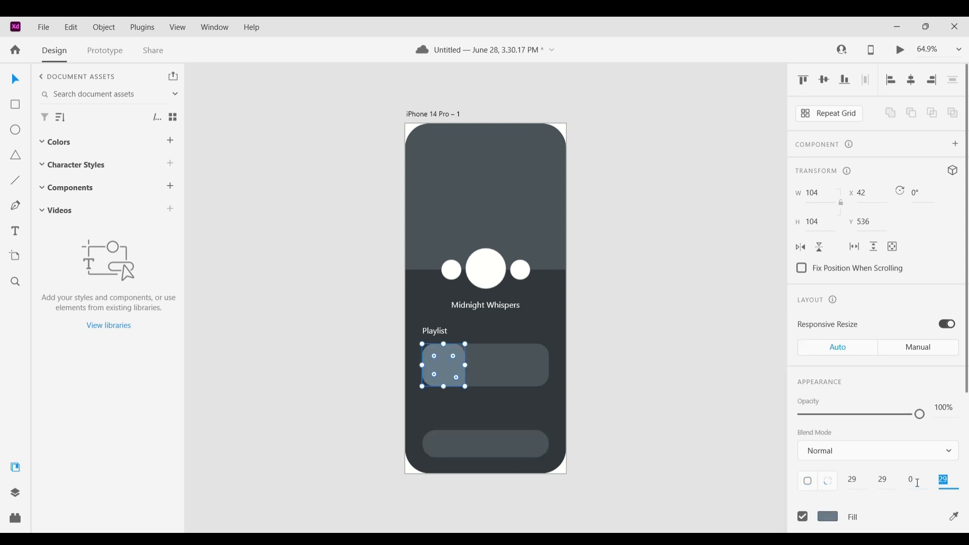
{"action": "left_click_drag", "start_coordinate": [465, 365], "coordinate": [465, 368]}
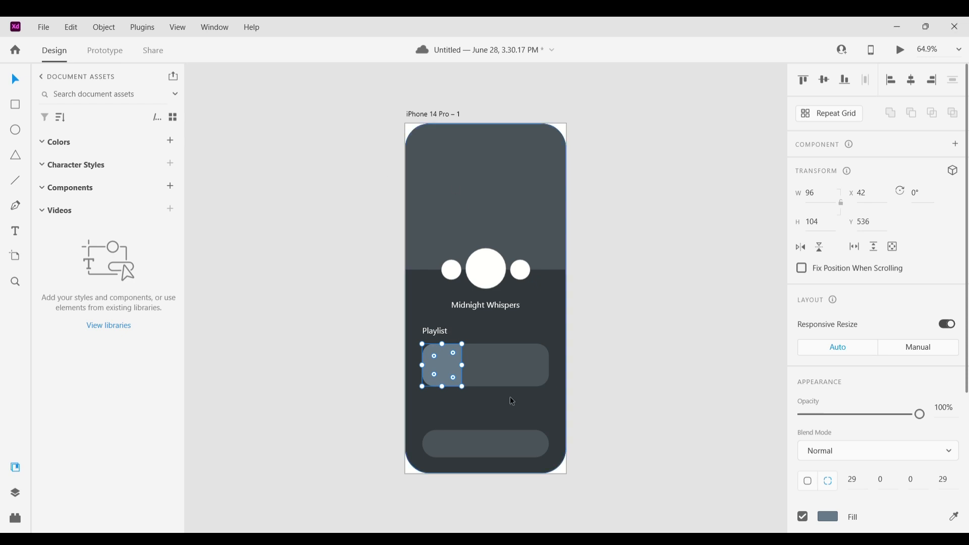
Duplicate the Playlist label into the card and change it to 'Echoes of Tomorrow' on two lines
{"action": "left_click", "coordinate": [627, 366]}
{"action": "left_click_drag", "start_coordinate": [440, 328], "coordinate": [494, 376], "text": "alt"}
{"action": "key", "text": "Return"}
{"action": "type", "text": "Echoes of Tomorrow"}
{"action": "key", "text": "Escape"}
{"action": "double_click", "coordinate": [505, 350]}
{"action": "key", "text": "Return"}
{"action": "key", "text": "Escape"}
{"action": "left_click", "coordinate": [585, 353]}
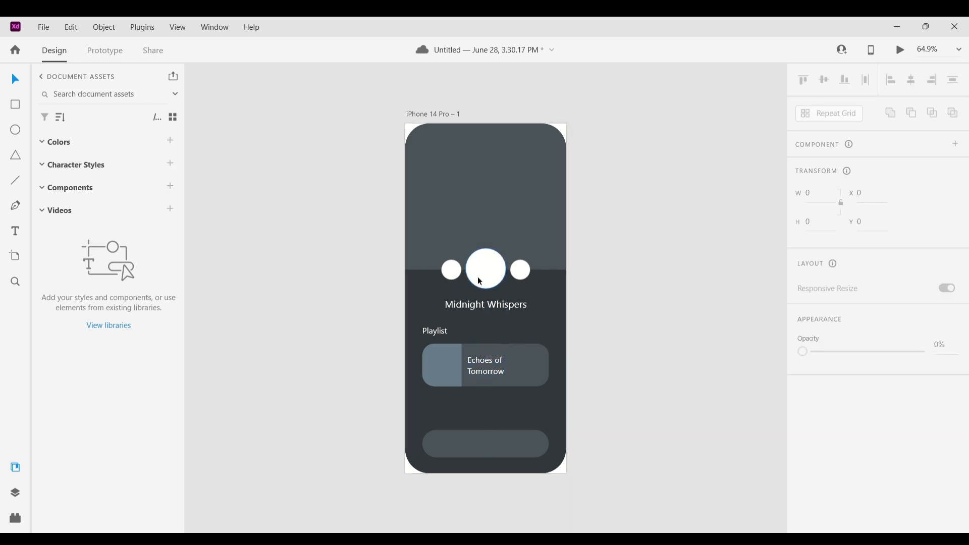
Copy a small circle into the right side of the playlist card
{"action": "left_click_drag", "start_coordinate": [520, 270], "coordinate": [531, 367], "text": "alt"}
{"action": "left_click", "coordinate": [576, 363]}
{"action": "key", "text": "Escape"}
{"action": "left_click", "coordinate": [436, 218]}
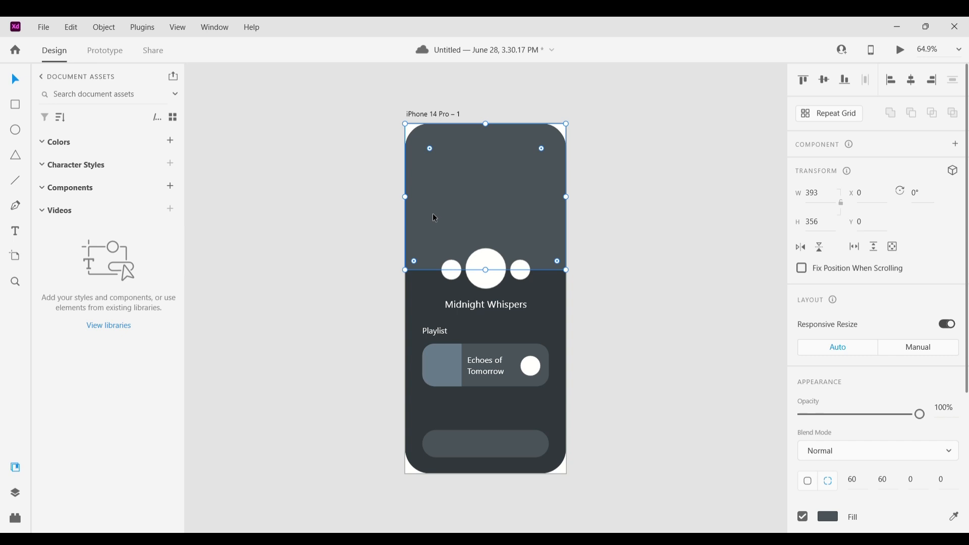
{"action": "left_click", "coordinate": [625, 350]}
Duplicate the whole playlist card below the first one
{"action": "left_click", "coordinate": [493, 373]}
{"action": "left_click_drag", "start_coordinate": [493, 374], "coordinate": [504, 408], "text": "alt"}
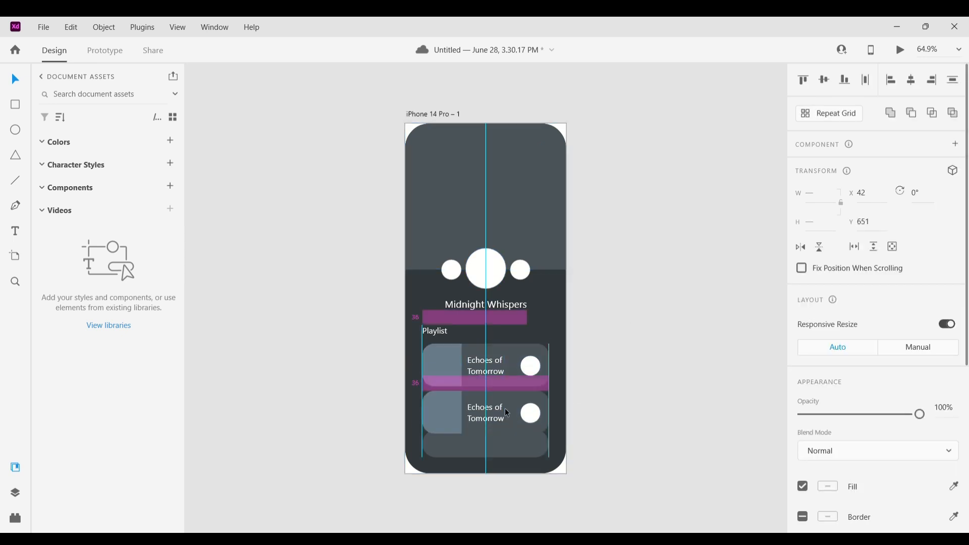
{"action": "left_click", "coordinate": [524, 456]}
{"action": "left_click", "coordinate": [609, 413]}
Move the header edge, circles, title and Playlist label slightly upward
{"action": "left_click", "coordinate": [471, 228]}
{"action": "mouse_move", "coordinate": [485, 271]}
{"action": "left_mouse_down"}
{"action": "mouse_move", "coordinate": [488, 259]}
{"action": "mouse_move", "coordinate": [485, 268]}
{"action": "left_mouse_up"}
{"action": "left_click", "coordinate": [606, 267]}
{"action": "left_click", "coordinate": [519, 271]}
{"action": "left_click", "coordinate": [493, 276], "text": "shift"}
{"action": "left_click", "coordinate": [452, 271], "text": "shift"}
{"action": "left_click", "coordinate": [477, 305], "text": "shift"}
{"action": "left_click", "coordinate": [436, 331], "text": "shift"}
{"action": "left_click", "coordinate": [569, 389]}
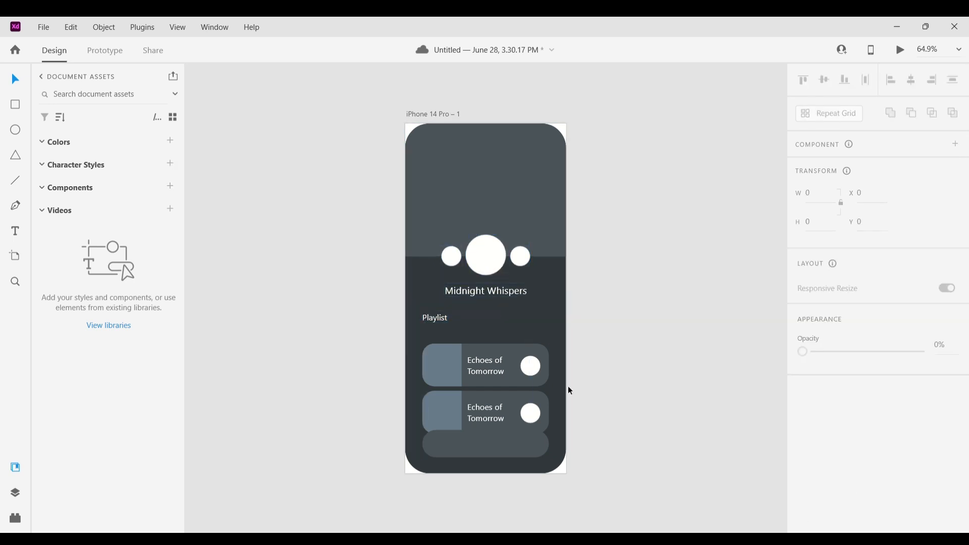
Move both playlist cards up closer to the Playlist label
{"action": "left_click", "coordinate": [487, 367]}
{"action": "left_click_drag", "start_coordinate": [609, 422], "coordinate": [397, 358]}
{"action": "left_click", "coordinate": [560, 330], "text": "shift"}
{"action": "left_click_drag", "start_coordinate": [458, 357], "coordinate": [473, 334]}
{"action": "left_click", "coordinate": [434, 318], "text": "shift"}
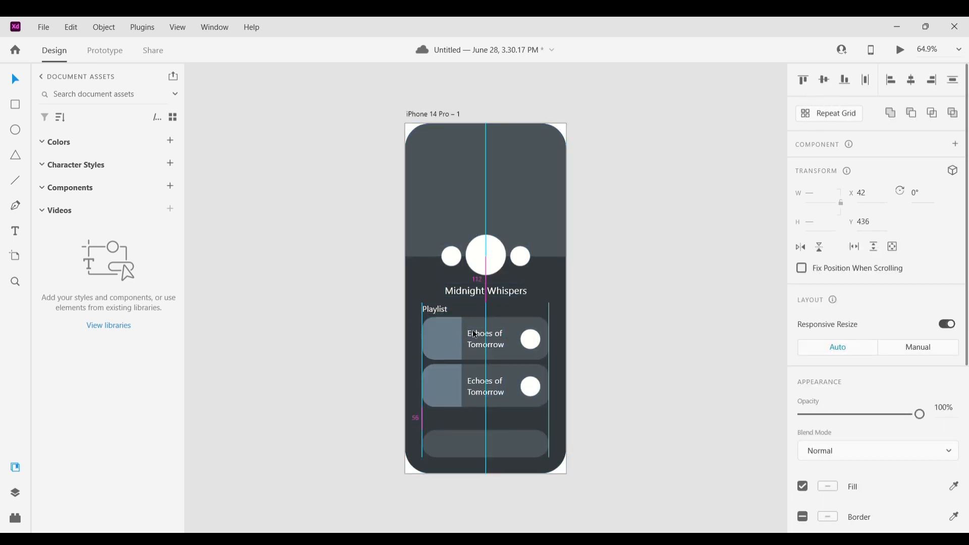
Give the bottom bar the thumbnail's blue-gray fill using the eyedropper
{"action": "left_click", "coordinate": [595, 383]}
{"action": "left_click", "coordinate": [465, 443]}
{"action": "left_click", "coordinate": [595, 398]}
{"action": "scroll", "coordinate": [555, 394], "scroll_direction": "down", "scroll_amount": 1}
{"action": "left_click", "coordinate": [464, 417]}
{"action": "key", "text": "i"}
{"action": "left_click", "coordinate": [449, 360]}
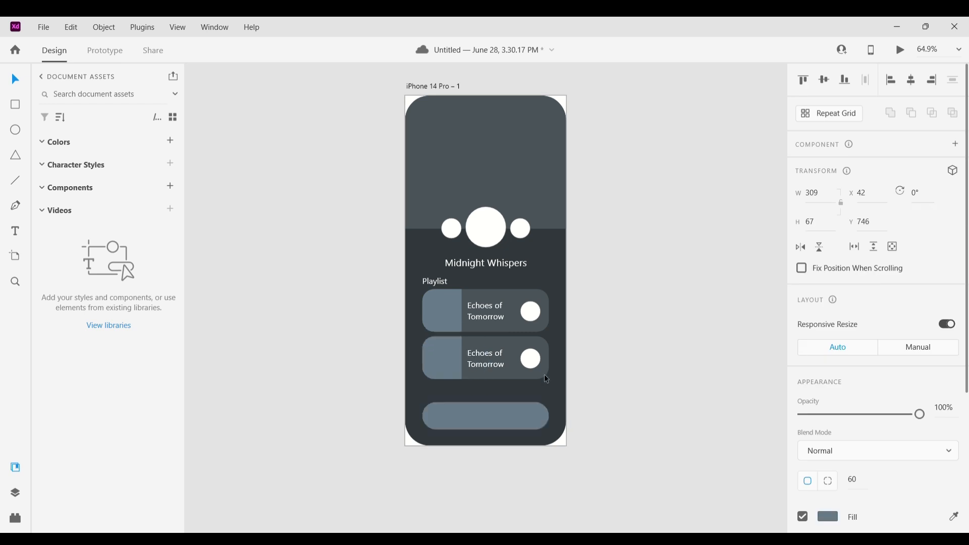
Place a portrait photo into the header rectangle
{"action": "left_click", "coordinate": [649, 371]}
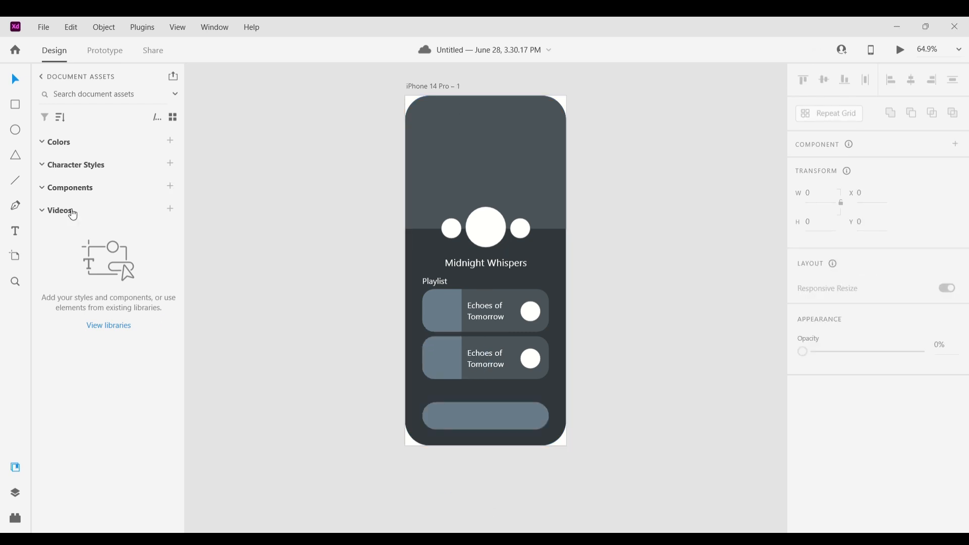
{"action": "left_click_drag", "start_coordinate": [650, 371], "coordinate": [514, 171]}
{"action": "left_click", "coordinate": [609, 269]}
Place portrait photos into the two card thumbnails
{"action": "left_click", "coordinate": [456, 317]}
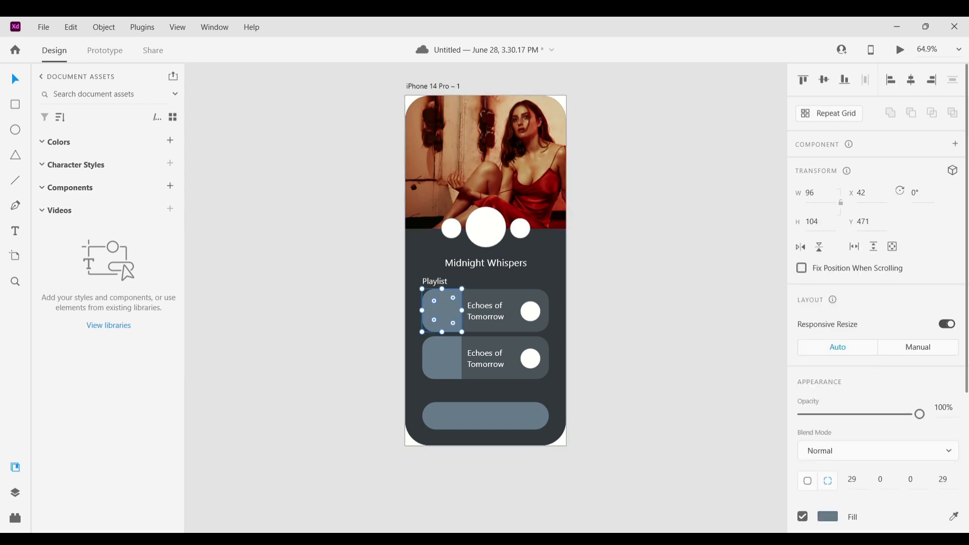
{"action": "mouse_move", "coordinate": [467, 349]}
{"action": "left_mouse_down"}
{"action": "mouse_move", "coordinate": [442, 311]}
{"action": "mouse_move", "coordinate": [450, 359]}
{"action": "left_mouse_up"}
{"action": "left_click", "coordinate": [631, 357]}
Remove the borders from all five circles
{"action": "left_click", "coordinate": [485, 228]}
{"action": "left_click", "coordinate": [802, 517]}
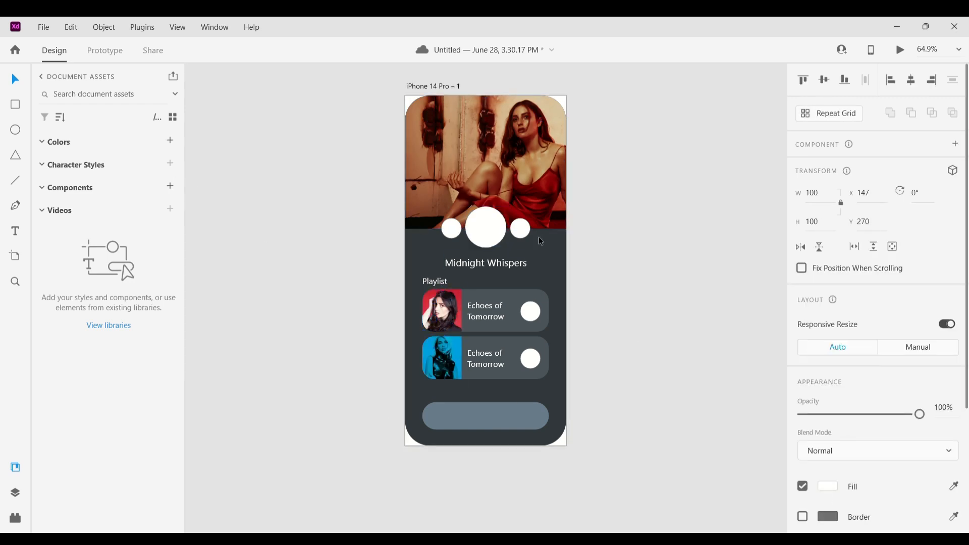
{"action": "left_click", "coordinate": [521, 229]}
{"action": "left_click", "coordinate": [451, 229], "text": "shift"}
{"action": "left_click", "coordinate": [530, 312], "text": "shift"}
{"action": "left_click", "coordinate": [530, 359], "text": "shift"}
{"action": "left_click", "coordinate": [803, 518]}
{"action": "left_click", "coordinate": [602, 398]}
Open the Icons 4 Design plugin and insert a play icon
{"action": "left_click", "coordinate": [15, 517]}
{"action": "left_click", "coordinate": [78, 104]}
{"action": "left_click", "coordinate": [85, 148]}
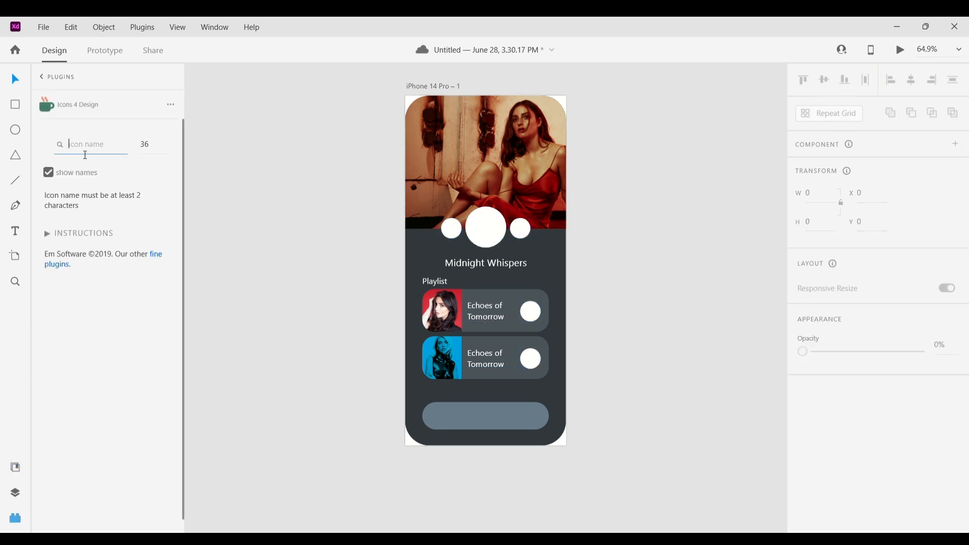
{"action": "type", "text": "play"}
{"action": "key", "text": "Return"}
Search the plugin for backward icons and insert the step-backward icon
{"action": "double_click", "coordinate": [93, 144]}
{"action": "type", "text": "forward"}
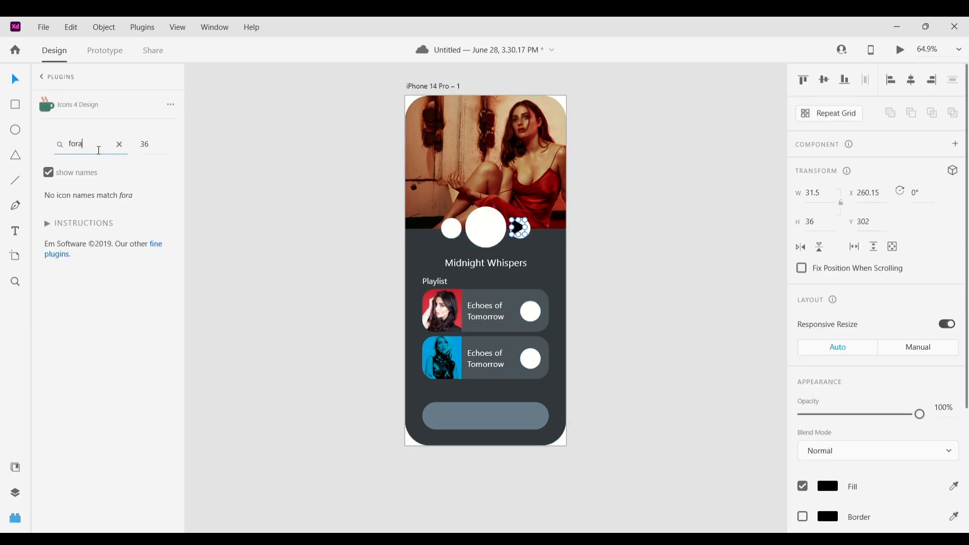
{"action": "type", "text": "backward"}
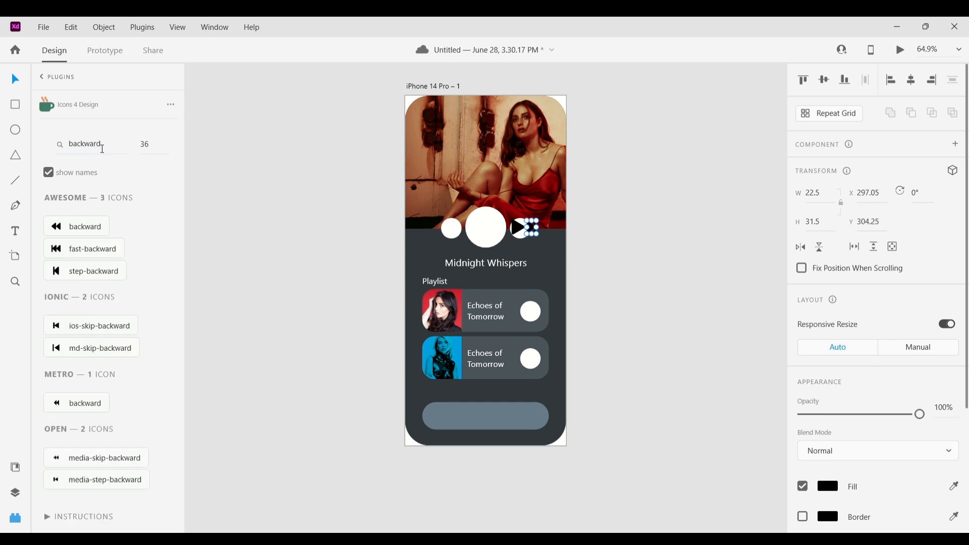
{"action": "left_click", "coordinate": [86, 276]}
Position the skip and play icons inside the three circles and color the play icon green
{"action": "left_click_drag", "start_coordinate": [518, 230], "coordinate": [452, 229]}
{"action": "key", "text": "Right"}
{"action": "left_click", "coordinate": [577, 303]}
{"action": "left_click", "coordinate": [542, 228], "text": "shift"}
{"action": "left_click", "coordinate": [581, 243]}
{"action": "left_click", "coordinate": [486, 228], "text": "shift"}
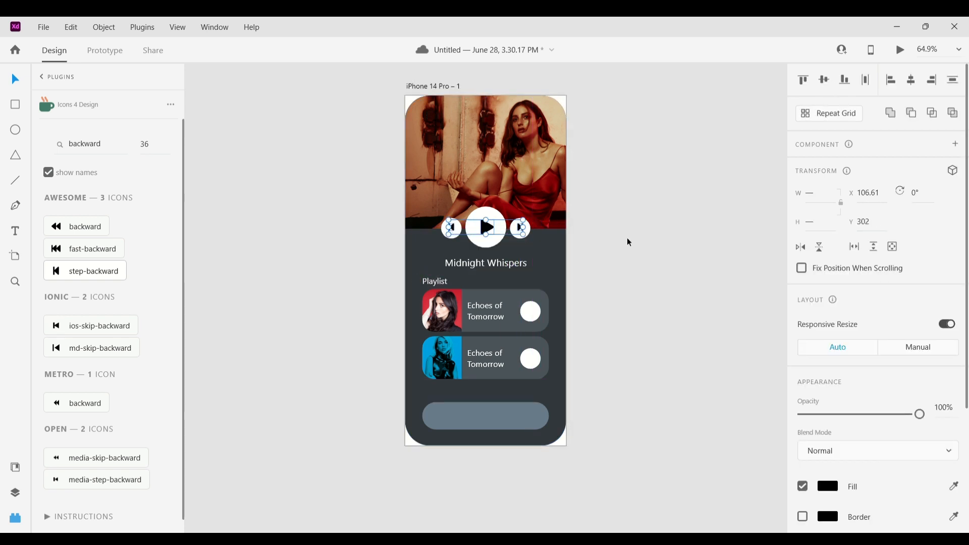
{"action": "left_click_drag", "start_coordinate": [629, 242], "coordinate": [454, 243]}
{"action": "left_click", "coordinate": [611, 253]}
{"action": "left_click_drag", "start_coordinate": [622, 249], "coordinate": [452, 228]}
{"action": "scroll", "coordinate": [456, 226], "scroll_direction": "up", "scroll_amount": 2}
{"action": "left_click", "coordinate": [655, 275]}
{"action": "key", "text": "z"}
{"action": "left_click", "coordinate": [627, 262], "text": "alt"}
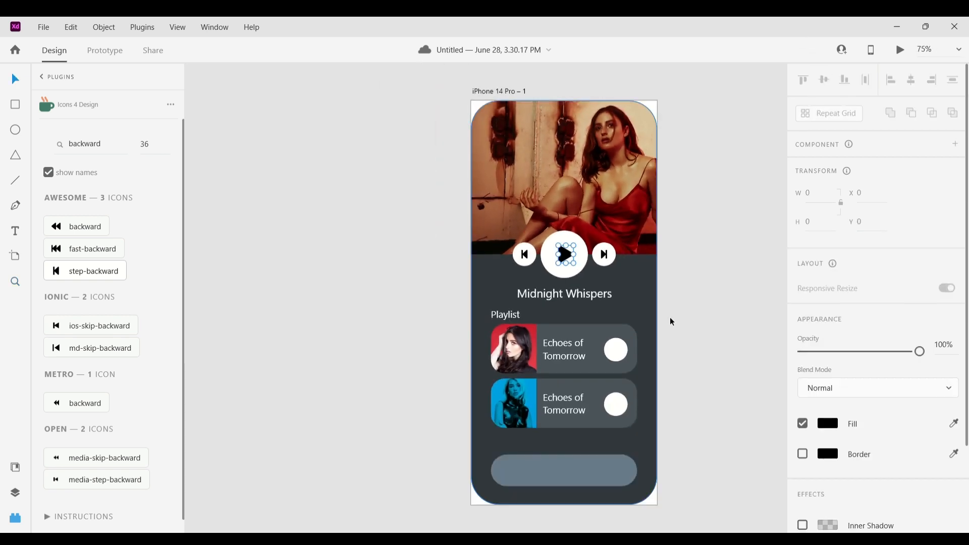
{"action": "left_click", "coordinate": [817, 422]}
{"action": "left_click", "coordinate": [783, 282]}
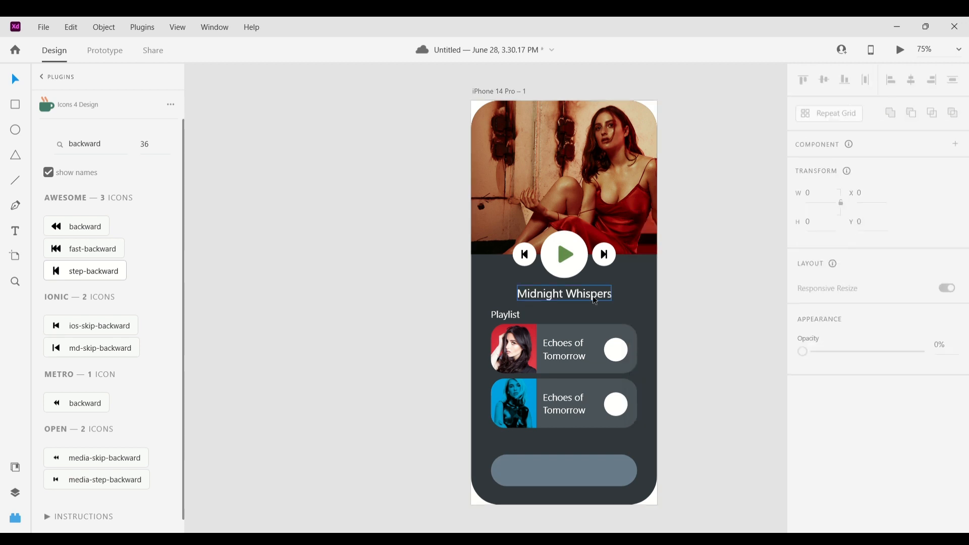
Place a copy of the play icon inside the first playlist card's circle and set its width to 13
{"action": "left_click", "coordinate": [603, 255]}
{"action": "left_click", "coordinate": [525, 255], "text": "shift"}
{"action": "scroll", "coordinate": [829, 325], "scroll_direction": "down", "scroll_amount": 4}
{"action": "left_click", "coordinate": [828, 318]}
{"action": "key", "text": "ctrl+v"}
{"action": "key", "text": "Return"}
{"action": "left_click", "coordinate": [726, 195]}
{"action": "left_click", "coordinate": [566, 258]}
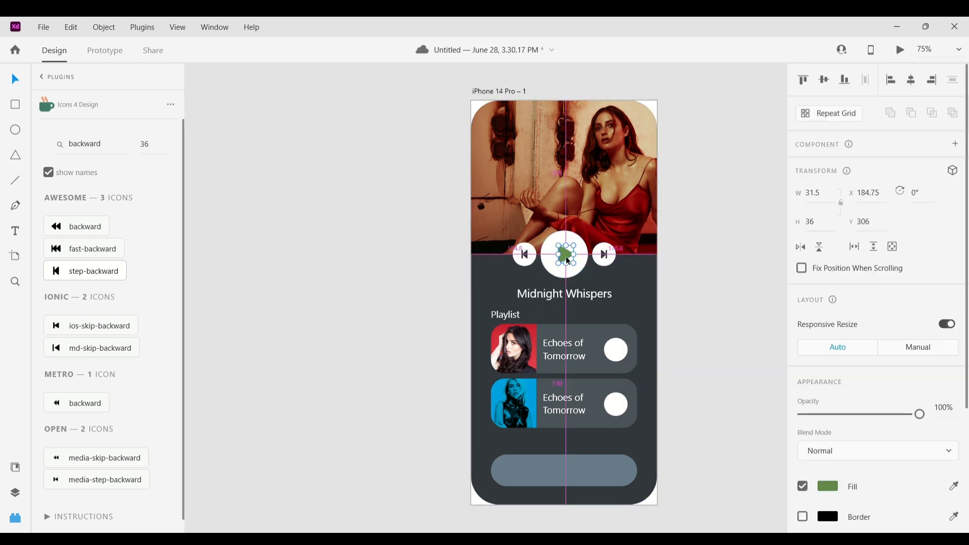
{"action": "left_click_drag", "start_coordinate": [567, 260], "coordinate": [622, 356]}
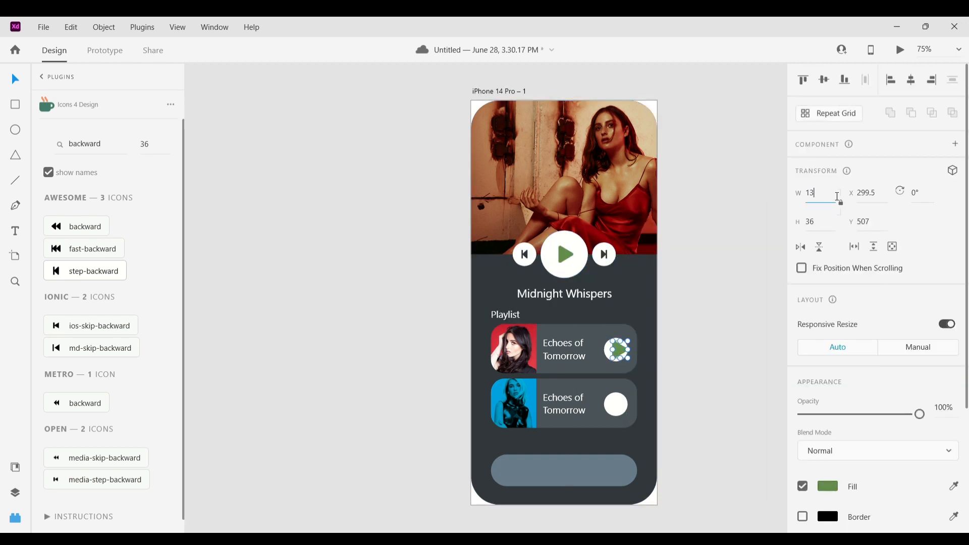
{"action": "key", "text": "Return"}
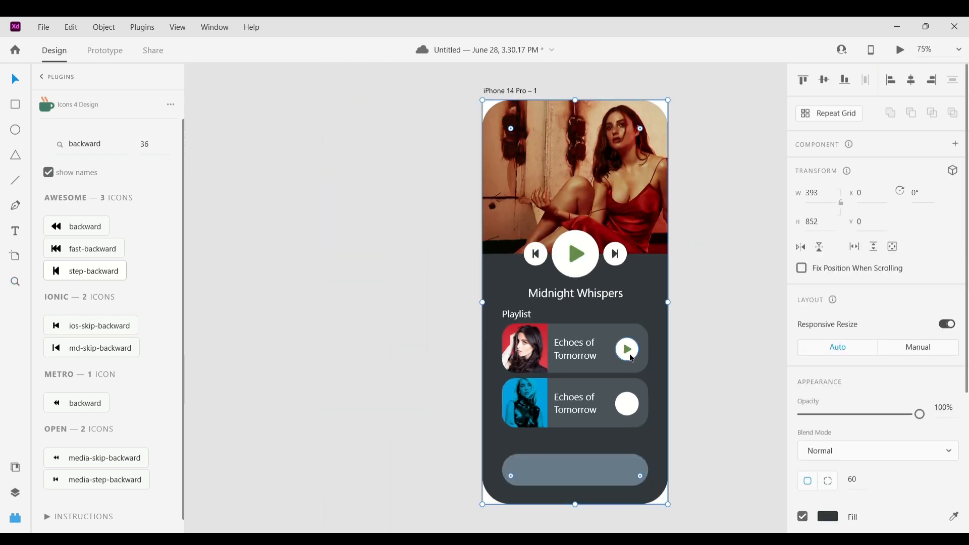
Add a play icon inside the second playlist card's circle
{"action": "left_click", "coordinate": [679, 391]}
{"action": "left_click", "coordinate": [681, 386], "text": "ctrl+alt"}
{"action": "key", "text": "ctrl+s"}
{"action": "left_click", "coordinate": [698, 427]}
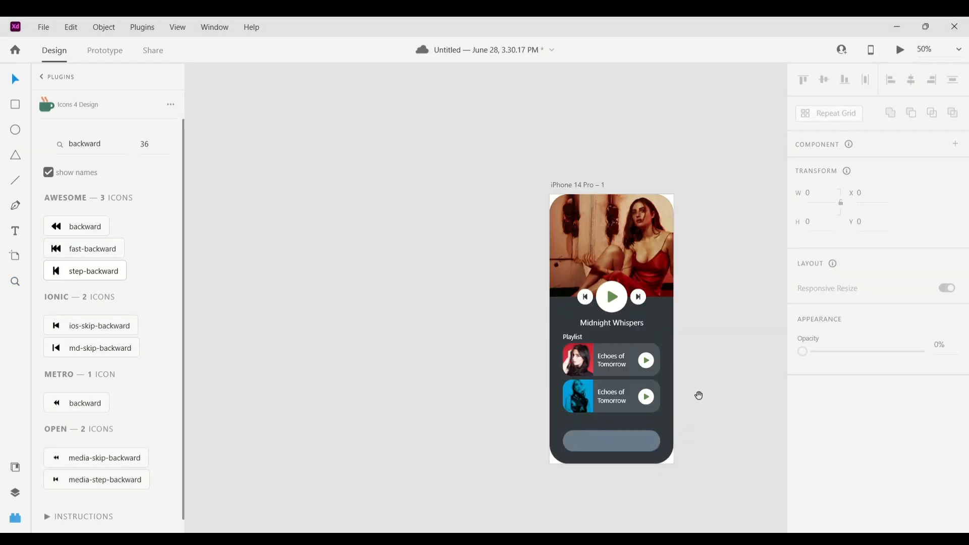
Select the bottom bar, search the icon plugin for home and insert a home icon
{"action": "left_click_drag", "start_coordinate": [698, 396], "coordinate": [668, 368]}
{"action": "left_click", "coordinate": [558, 447], "text": "ctrl"}
{"action": "left_click", "coordinate": [600, 399]}
{"action": "double_click", "coordinate": [85, 144]}
{"action": "type", "text": "home"}
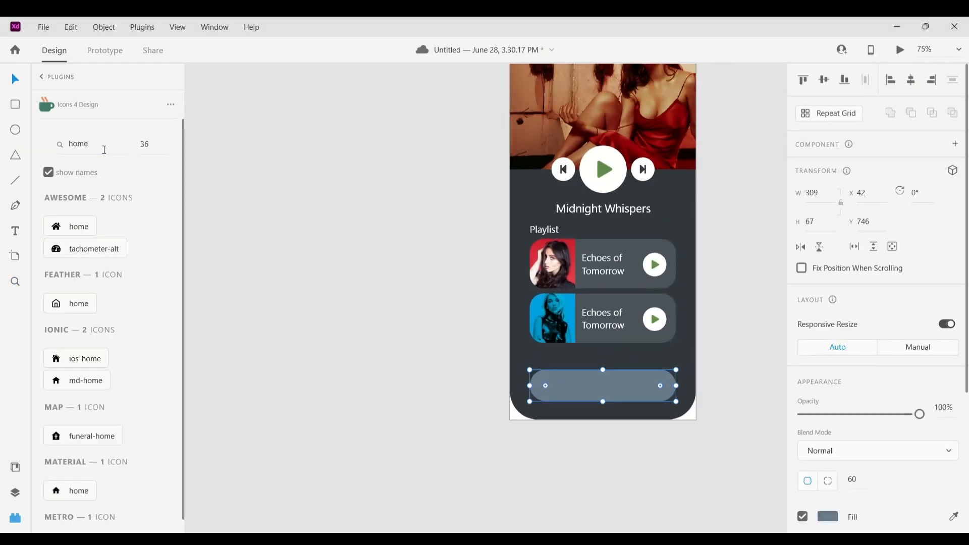
{"action": "left_click", "coordinate": [92, 363]}
Search for and insert the filled favorite heart icon and the playlist-play icon
{"action": "left_click", "coordinate": [112, 150]}
{"action": "type", "text": "fav"}
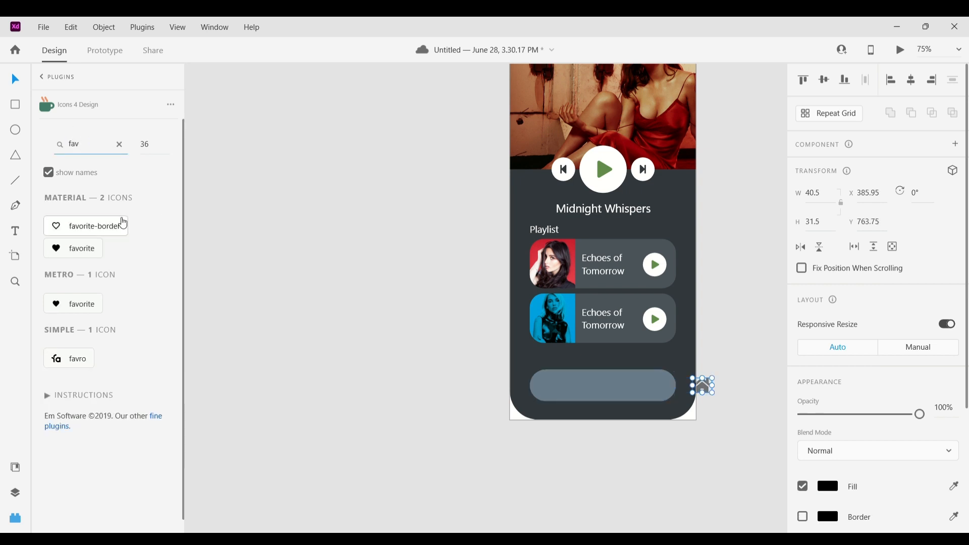
{"action": "left_click", "coordinate": [94, 246]}
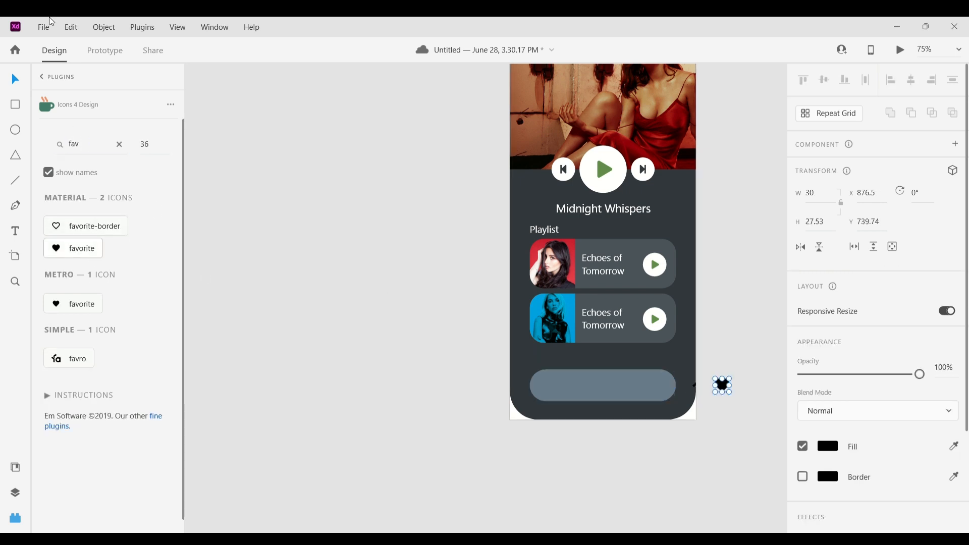
{"action": "type", "text": "playli"}
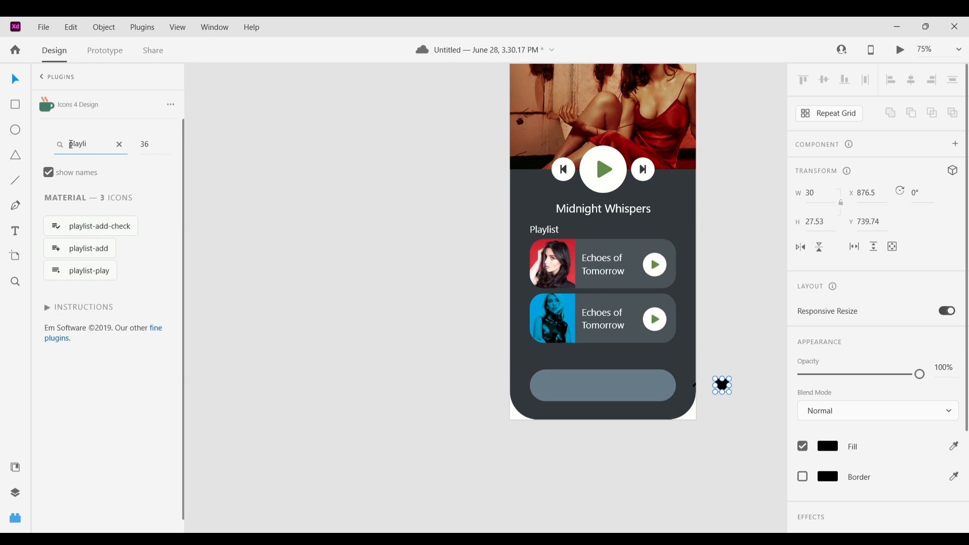
{"action": "left_click", "coordinate": [98, 273]}
Search the icon plugin for user and insert the Awesome user icon
{"action": "left_click", "coordinate": [107, 151]}
{"action": "type", "text": "us"}
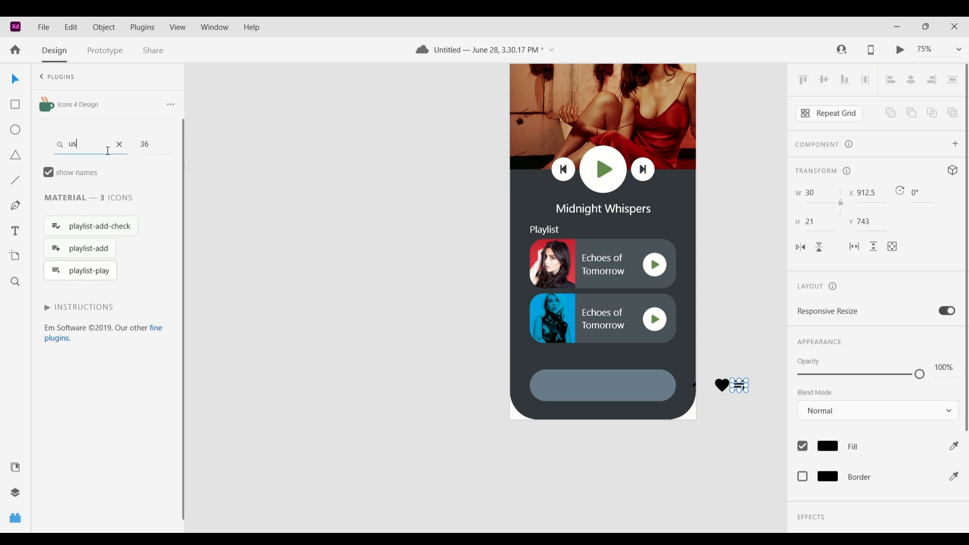
{"action": "type", "text": "er"}
{"action": "scroll", "coordinate": [104, 263], "scroll_direction": "down", "scroll_amount": 10}
{"action": "scroll", "coordinate": [111, 325], "scroll_direction": "up", "scroll_amount": 7}
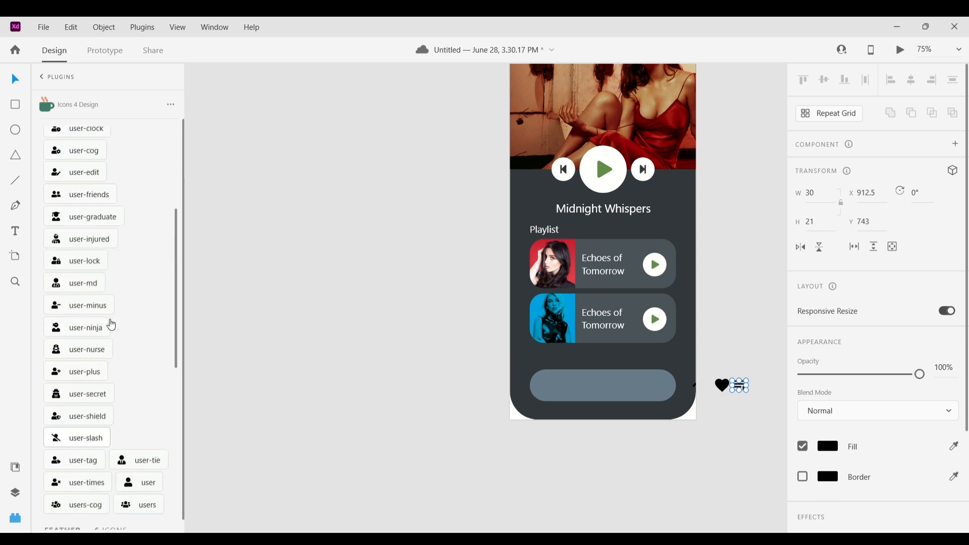
{"action": "scroll", "coordinate": [112, 324], "scroll_direction": "down", "scroll_amount": 4}
{"action": "scroll", "coordinate": [141, 361], "scroll_direction": "up", "scroll_amount": 10}
{"action": "scroll", "coordinate": [148, 391], "scroll_direction": "down", "scroll_amount": 10}
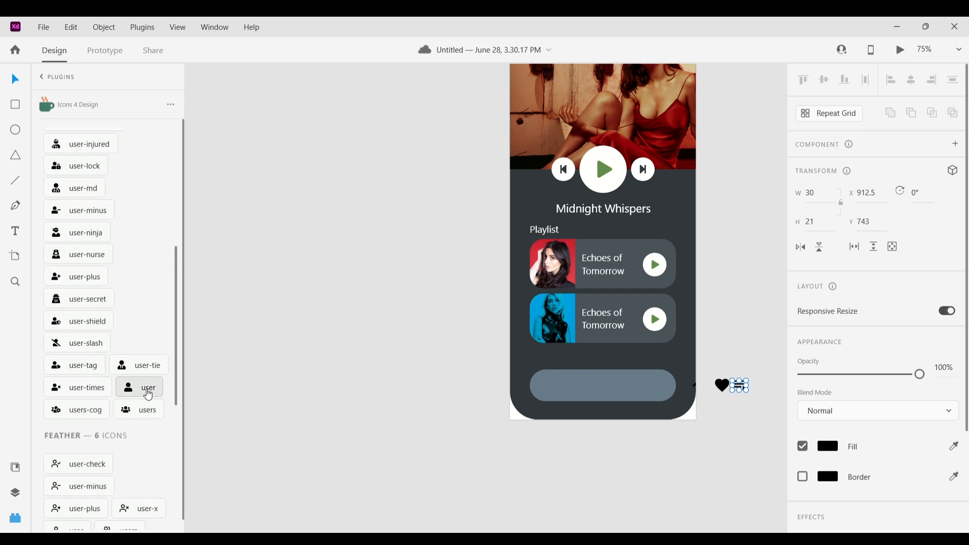
{"action": "left_click", "coordinate": [148, 394]}
Move the home, heart, playlist and user icons into the bottom bar and distribute them horizontally
{"action": "left_click_drag", "start_coordinate": [782, 423], "coordinate": [624, 371]}
{"action": "left_click_drag", "start_coordinate": [682, 383], "coordinate": [576, 380]}
{"action": "left_click", "coordinate": [651, 401]}
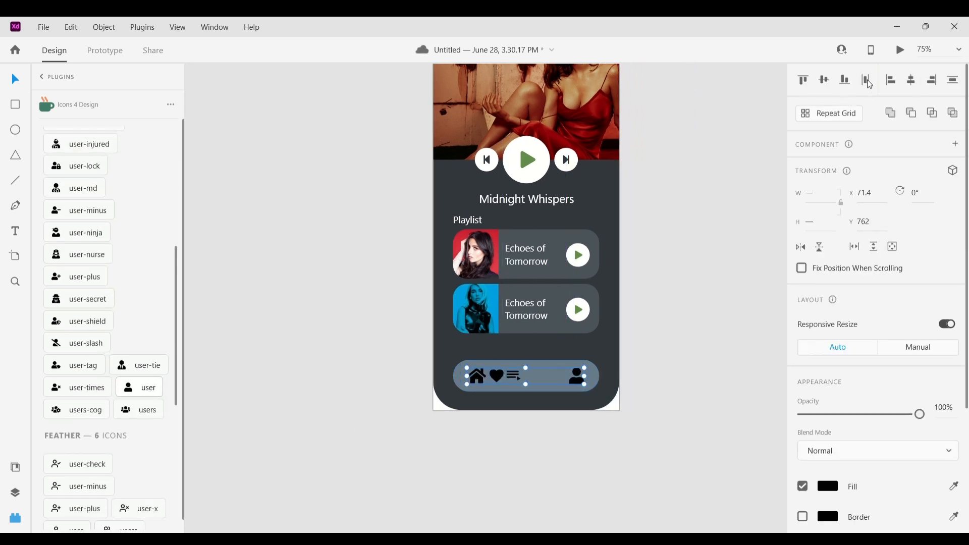
{"action": "left_click", "coordinate": [868, 82]}
{"action": "left_click", "coordinate": [671, 332]}
{"action": "double_click", "coordinate": [575, 384]}
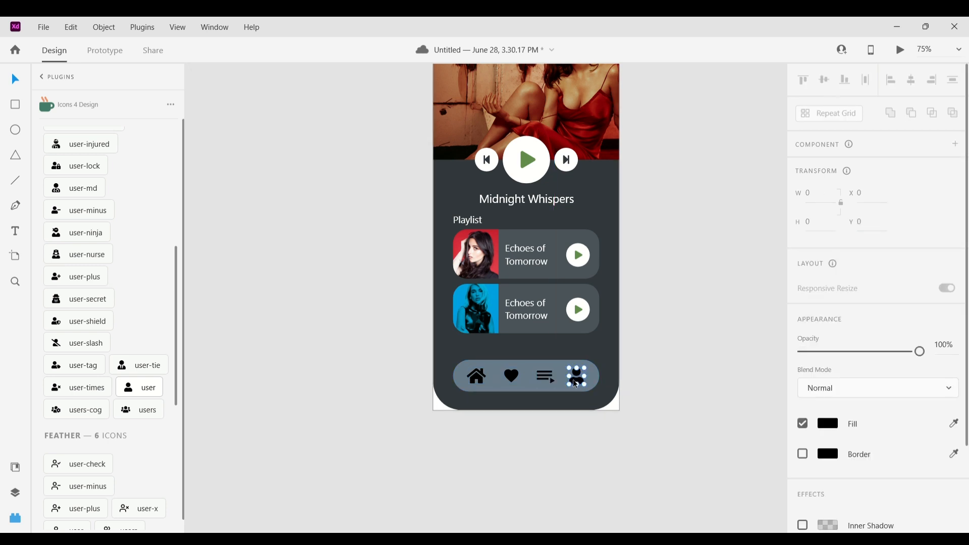
Adjust the spacing and alignment of the four icons inside the bottom bar
{"action": "left_click", "coordinate": [511, 377], "text": "shift"}
{"action": "left_click_drag", "start_coordinate": [584, 389], "coordinate": [577, 387]}
{"action": "left_click", "coordinate": [637, 382]}
{"action": "left_click_drag", "start_coordinate": [490, 377], "coordinate": [477, 377]}
{"action": "left_click_drag", "start_coordinate": [563, 377], "coordinate": [575, 377]}
{"action": "key", "text": "z"}
{"action": "left_click", "coordinate": [547, 390]}
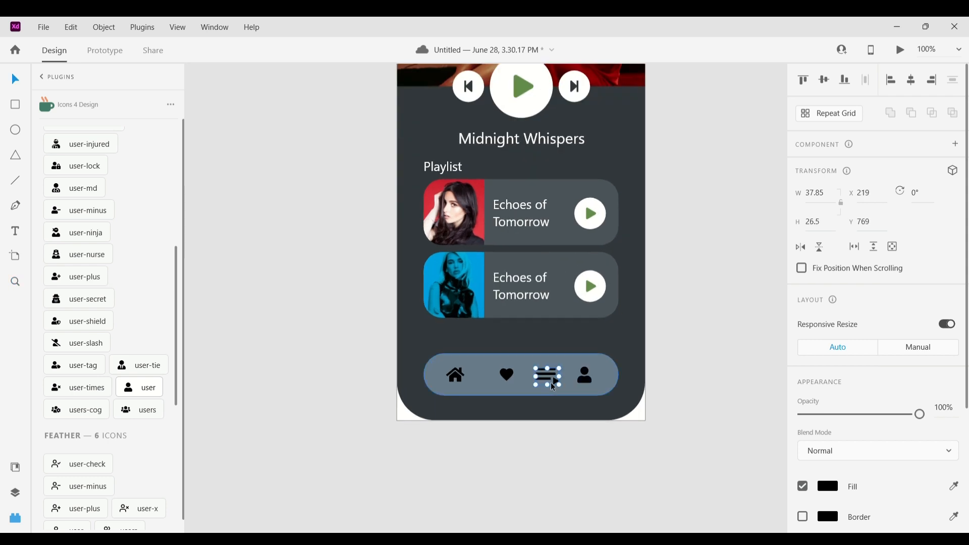
{"action": "left_click", "coordinate": [605, 373]}
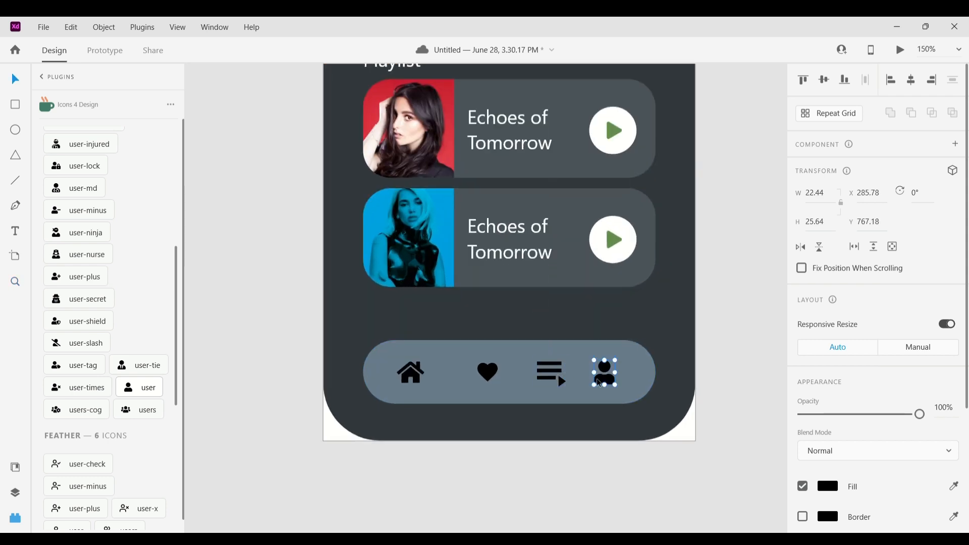
{"action": "left_click", "coordinate": [487, 372], "text": "shift"}
{"action": "left_click", "coordinate": [706, 410]}
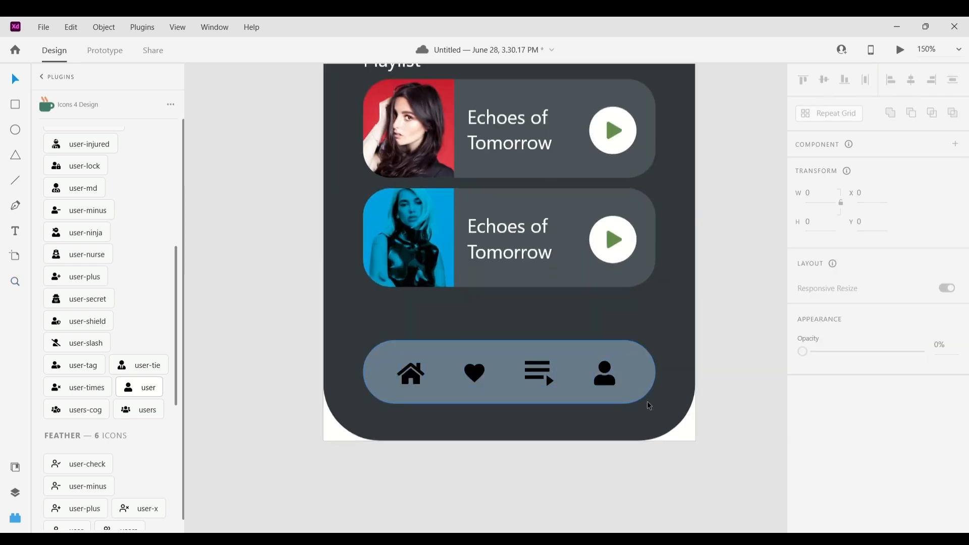
Select the four bottom-bar icons and change their fill to a dark gray
{"action": "left_click_drag", "start_coordinate": [639, 478], "coordinate": [419, 378]}
{"action": "left_click_drag", "start_coordinate": [492, 479], "coordinate": [486, 429]}
{"action": "key", "text": "z"}
{"action": "left_click", "coordinate": [740, 350], "text": "alt"}
{"action": "left_click_drag", "start_coordinate": [688, 426], "coordinate": [561, 354]}
{"action": "left_click", "coordinate": [593, 385], "text": "shift"}
{"action": "left_click", "coordinate": [592, 375], "text": "shift"}
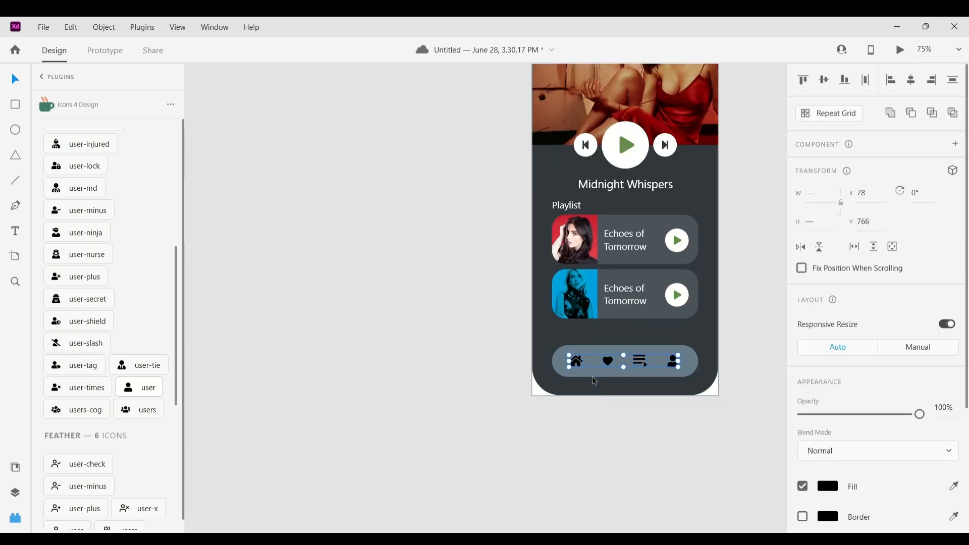
{"action": "left_click", "coordinate": [825, 486]}
{"action": "left_click", "coordinate": [430, 413]}
{"action": "left_click_drag", "start_coordinate": [587, 403], "coordinate": [504, 429]}
{"action": "left_click", "coordinate": [589, 386]}
{"action": "left_click", "coordinate": [559, 387], "text": "shift"}
{"action": "left_click", "coordinate": [525, 386], "text": "shift"}
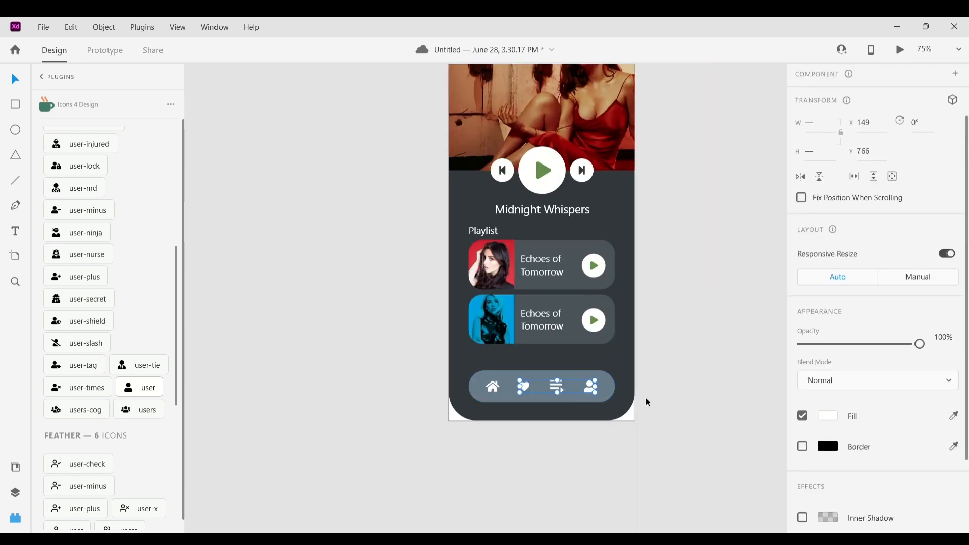
{"action": "left_click", "coordinate": [640, 350]}
{"action": "key", "text": "z"}
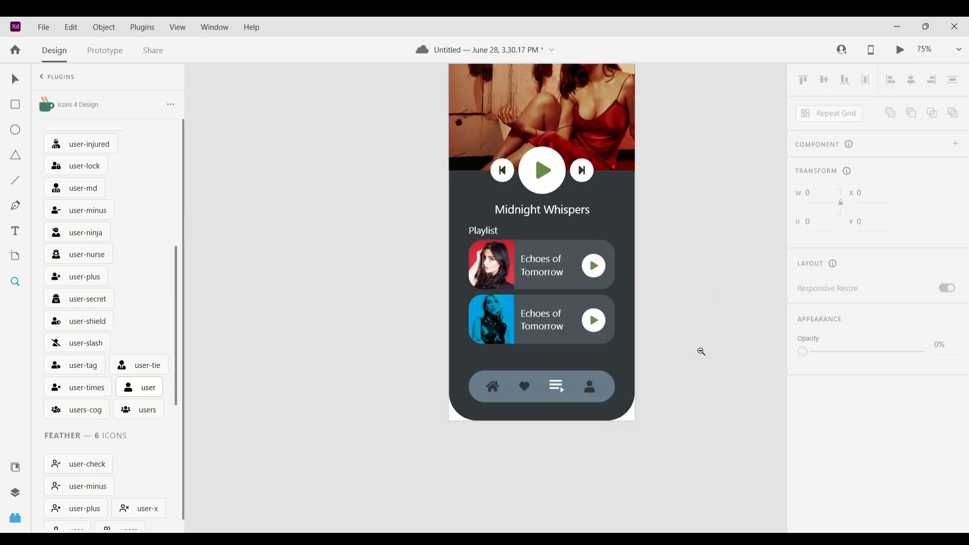
Duplicate the music player artboard twice
{"action": "left_click", "coordinate": [701, 349], "text": "alt"}
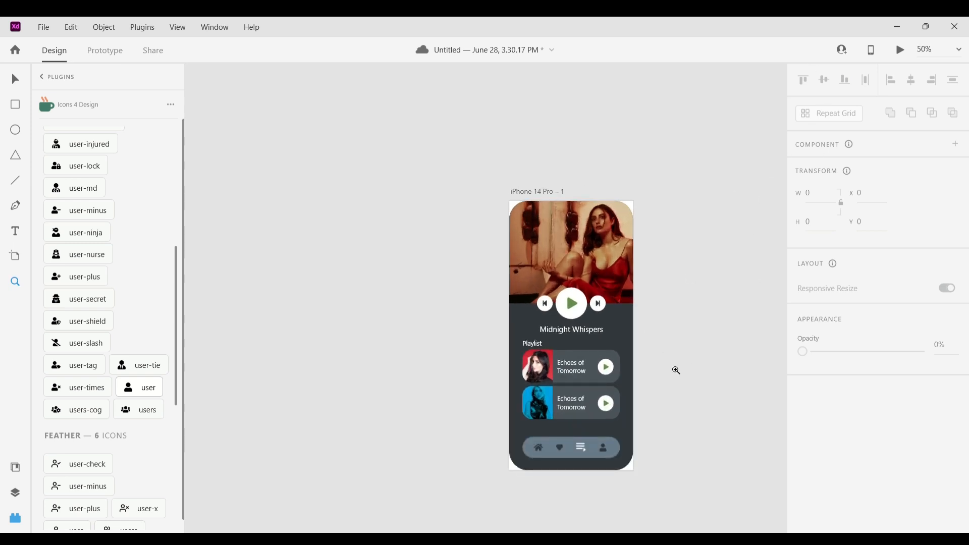
{"action": "left_click", "coordinate": [676, 370]}
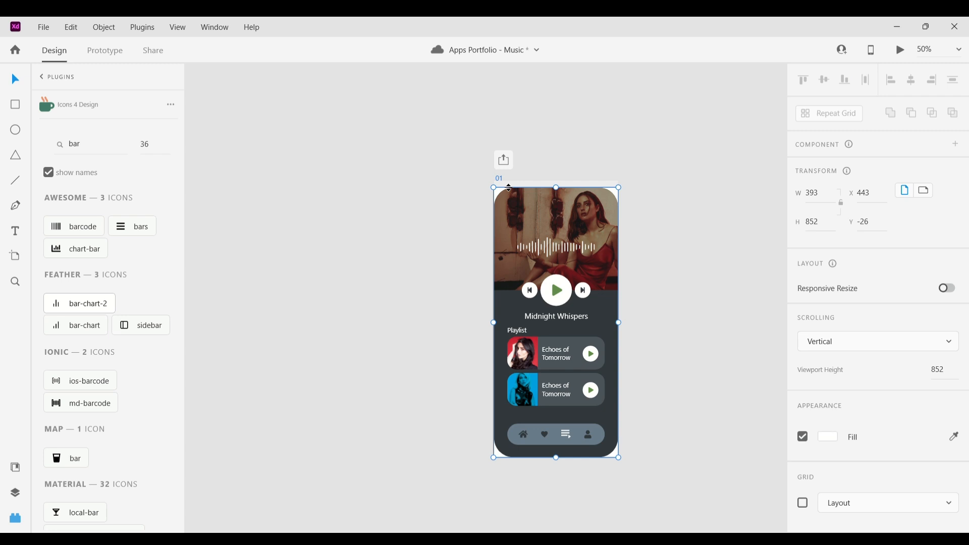
{"action": "key", "text": "ctrl+d"}
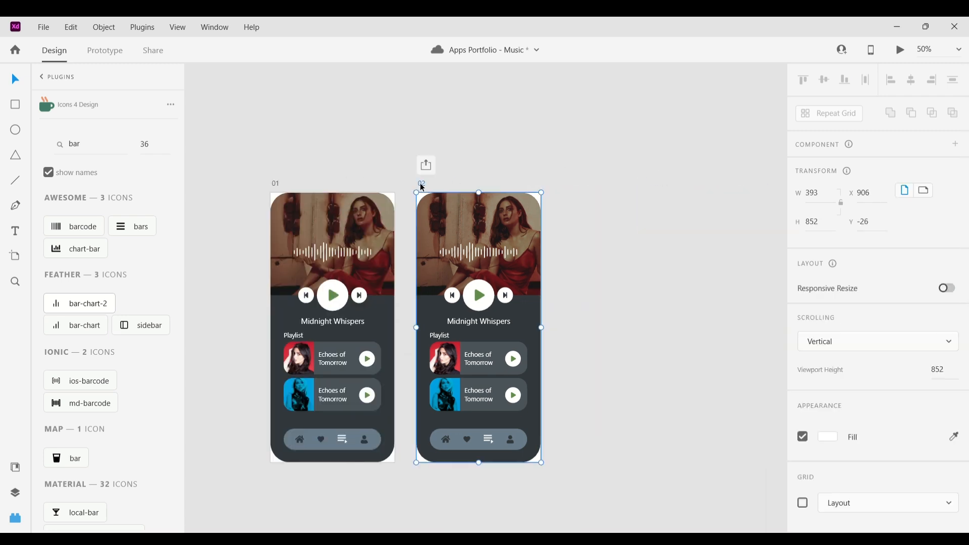
{"action": "key", "text": "ctrl+d"}
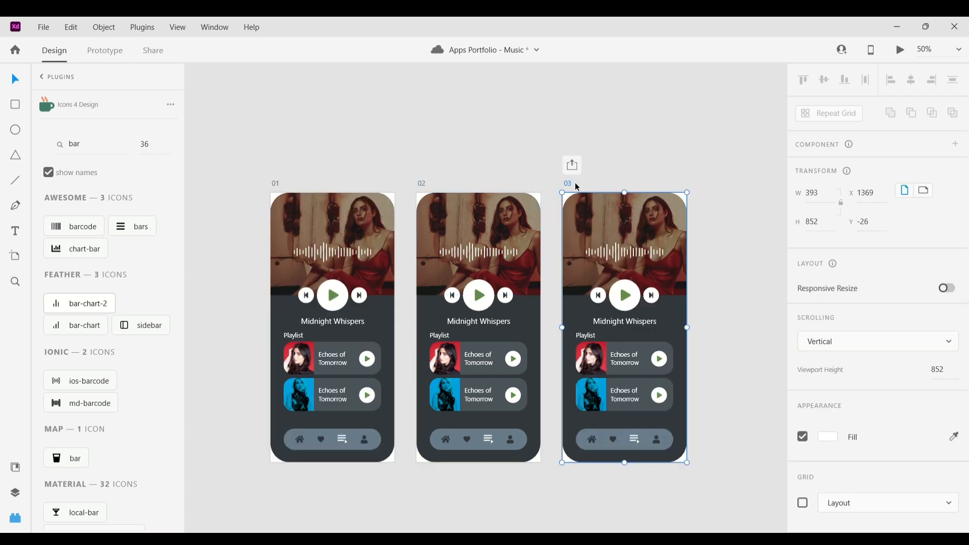
In Prototype mode, link the play button on artboard 01 to artboard 02
{"action": "left_click", "coordinate": [318, 186]}
{"action": "left_click", "coordinate": [105, 51]}
{"action": "left_click", "coordinate": [333, 295]}
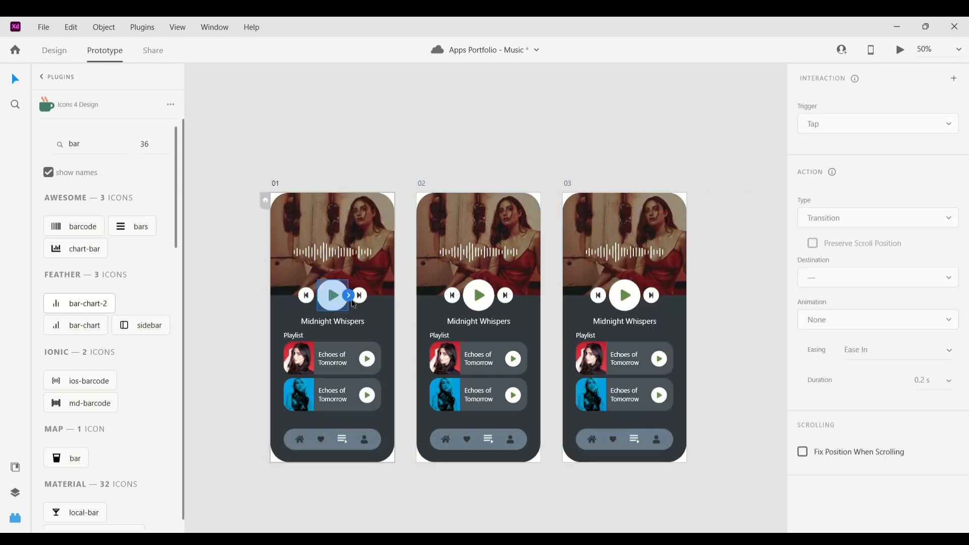
{"action": "left_click_drag", "start_coordinate": [349, 297], "coordinate": [480, 311]}
{"action": "left_click", "coordinate": [483, 301]}
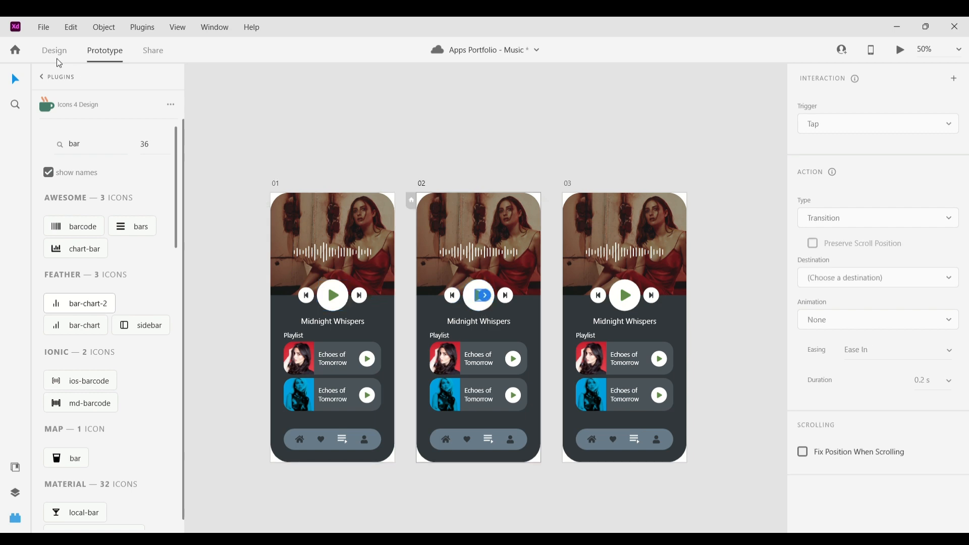
On artboard 02, replace the play icon with the Awesome pause icon
{"action": "left_click", "coordinate": [56, 53]}
{"action": "key", "text": "z"}
{"action": "left_click", "coordinate": [469, 287]}
{"action": "key", "text": "v"}
{"action": "double_click", "coordinate": [95, 147]}
{"action": "type", "text": "pause"}
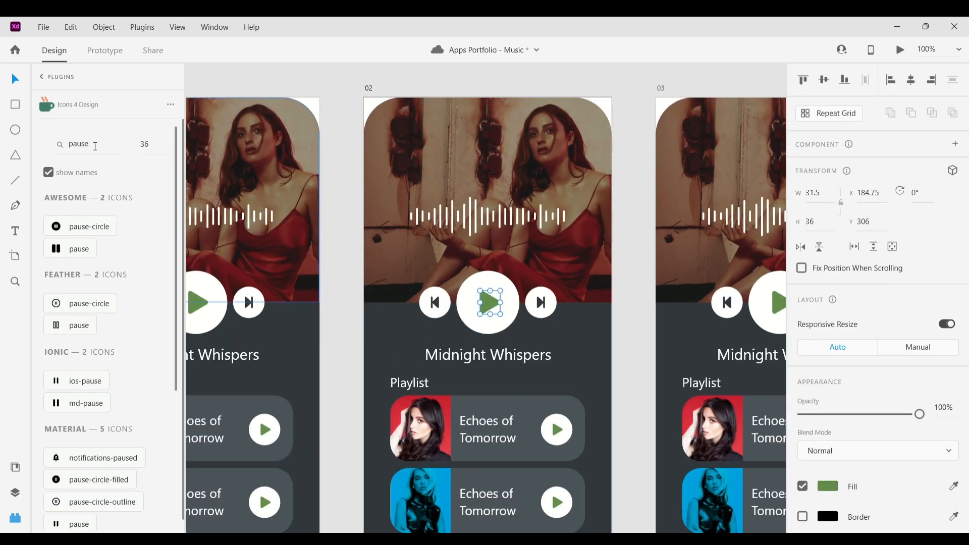
{"action": "left_click", "coordinate": [84, 250]}
Color the pause icon dark red (#9A4545)
{"action": "left_click", "coordinate": [827, 486]}
{"action": "left_click", "coordinate": [699, 394]}
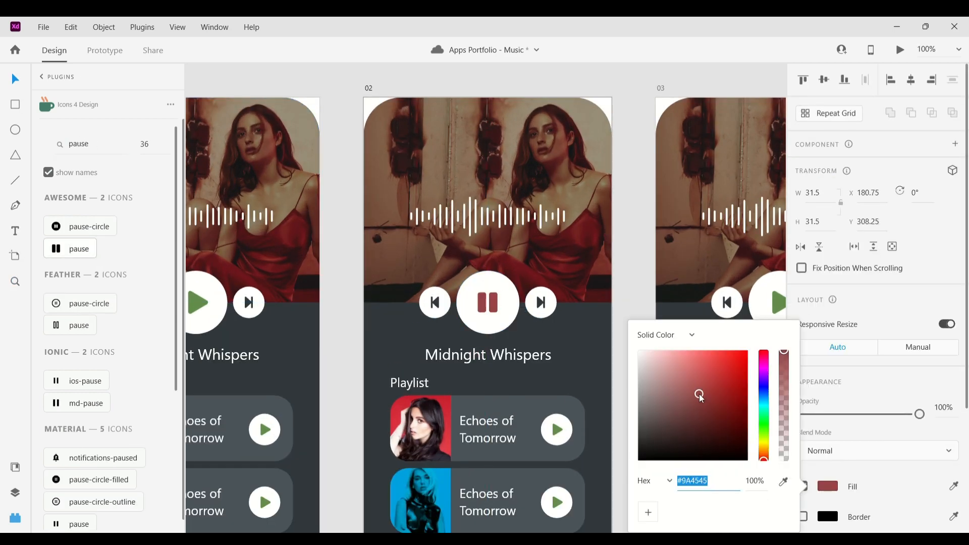
{"action": "left_click_drag", "start_coordinate": [699, 394], "coordinate": [694, 387]}
Delete the third artboard
{"action": "left_click", "coordinate": [338, 86]}
{"action": "scroll", "coordinate": [363, 111], "scroll_direction": "down", "scroll_amount": 5}
{"action": "scroll", "coordinate": [391, 151], "scroll_direction": "up", "scroll_amount": 1}
{"action": "left_click", "coordinate": [529, 142]}
{"action": "key", "text": "Delete"}
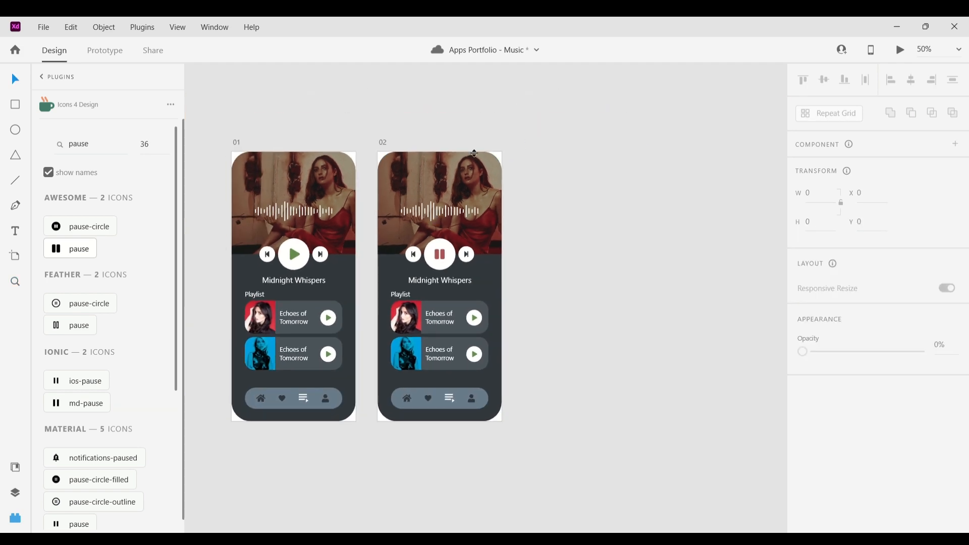
Duplicate artboard 02 to create a third artboard
{"action": "left_click", "coordinate": [383, 142]}
{"action": "key", "text": "ctrl+d"}
{"action": "left_click_drag", "start_coordinate": [494, 252], "coordinate": [526, 271]}
{"action": "left_click", "coordinate": [445, 141]}
{"action": "key", "text": "z"}
{"action": "left_click", "coordinate": [464, 233]}
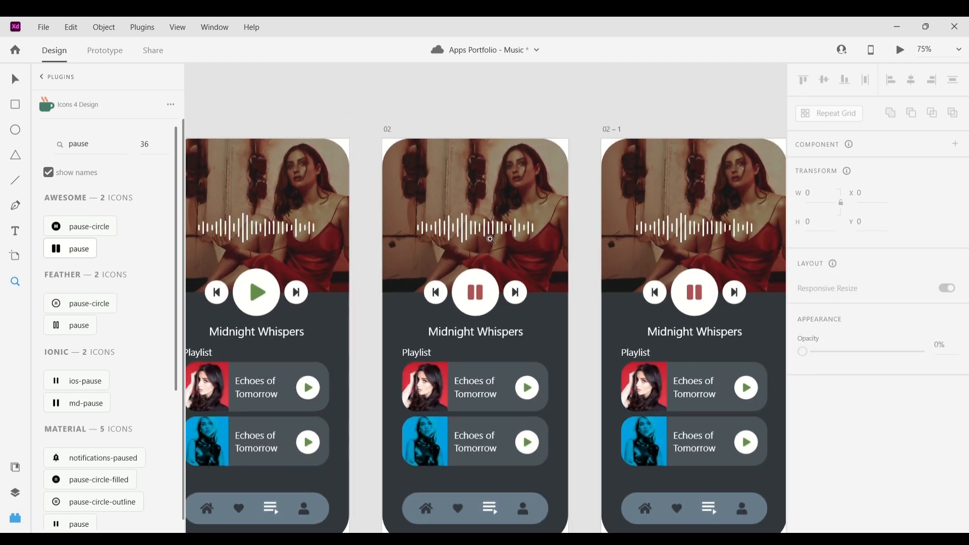
{"action": "left_click", "coordinate": [491, 238]}
{"action": "key", "text": "v"}
In Prototype mode, add a Time-triggered transition from artboard 02 to the third artboard
{"action": "left_click", "coordinate": [348, 97]}
{"action": "left_click", "coordinate": [105, 50]}
{"action": "left_click", "coordinate": [953, 79]}
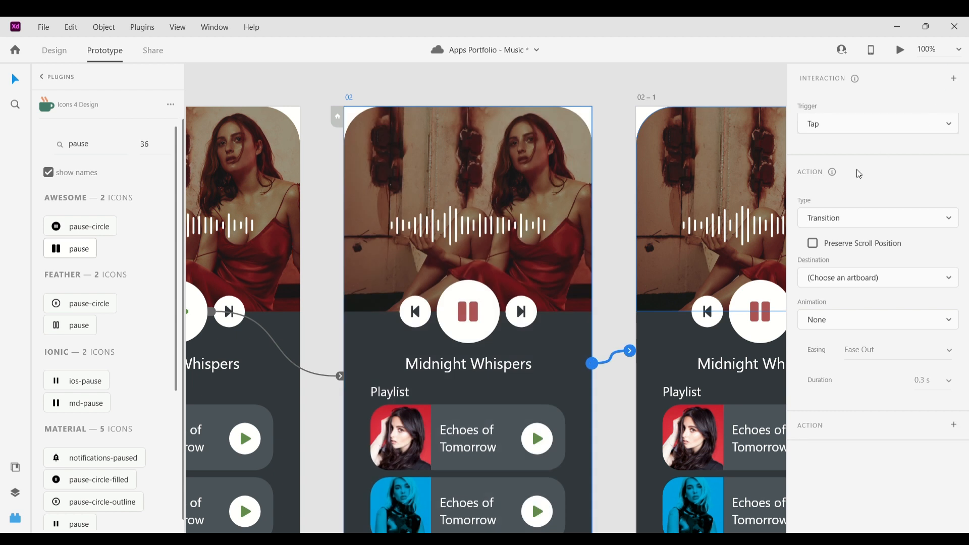
{"action": "left_click", "coordinate": [859, 173]}
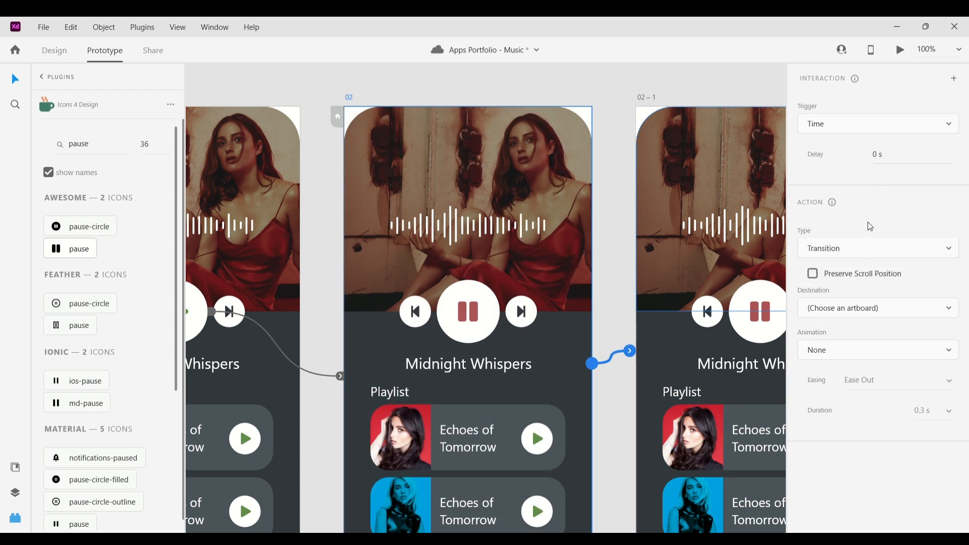
{"action": "left_click", "coordinate": [863, 246]}
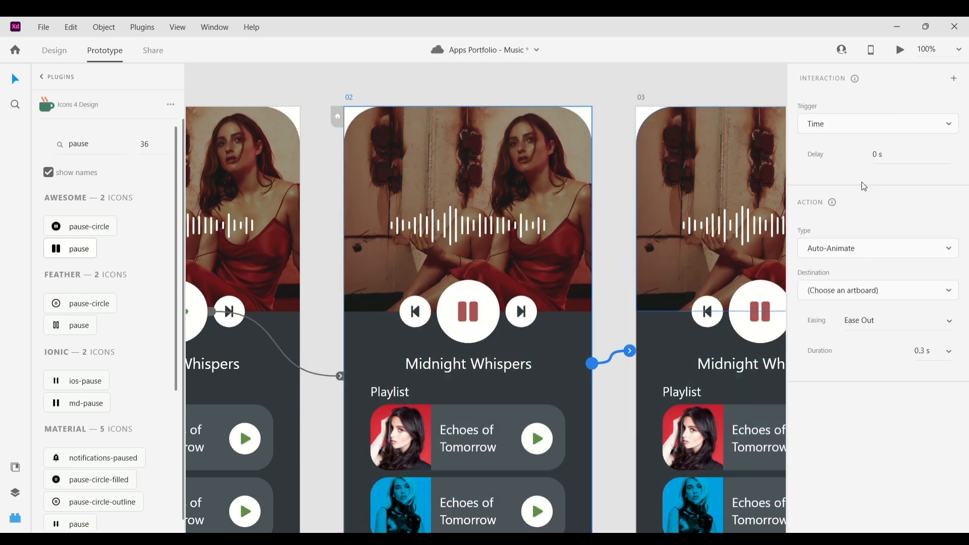
Give artboard 03 a Time-triggered Auto-Animate interaction with destination 02
{"action": "left_click", "coordinate": [857, 290]}
{"action": "left_click", "coordinate": [838, 308]}
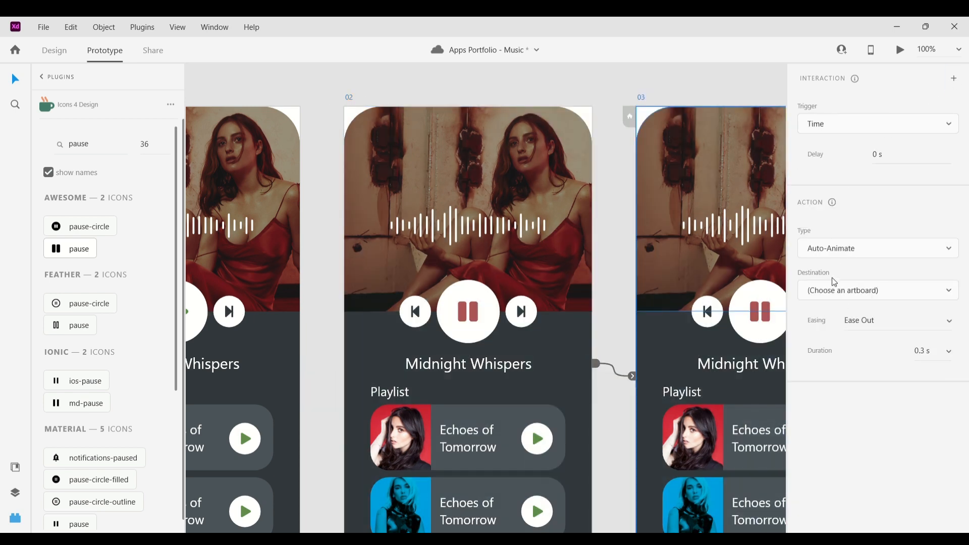
{"action": "left_click", "coordinate": [835, 290]}
{"action": "left_click", "coordinate": [840, 341]}
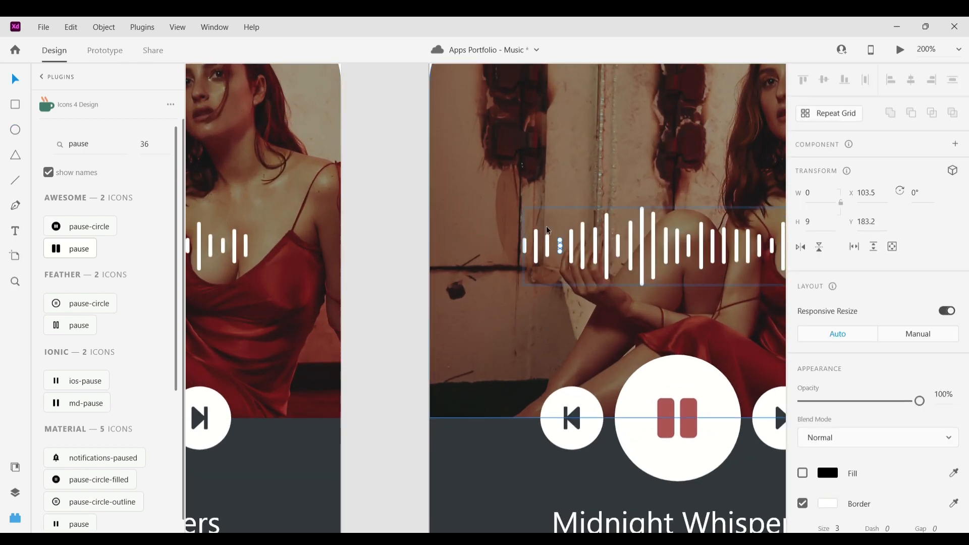
Edit the individual waveform bars on artboard 03 to vary their heights
{"action": "left_click_drag", "start_coordinate": [560, 240], "coordinate": [619, 241]}
{"action": "left_click", "coordinate": [547, 245]}
{"action": "left_click", "coordinate": [535, 245]}
{"action": "left_click", "coordinate": [524, 245]}
{"action": "left_click", "coordinate": [571, 246]}
{"action": "left_click", "coordinate": [582, 245]}
{"action": "left_click", "coordinate": [595, 245]}
{"action": "key", "text": "Escape"}
{"action": "scroll", "coordinate": [543, 248], "scroll_direction": "right", "scroll_amount": 3}
{"action": "left_click", "coordinate": [490, 245]}
{"action": "left_click", "coordinate": [512, 247]}
{"action": "left_click", "coordinate": [523, 247]}
{"action": "left_click", "coordinate": [532, 252]}
{"action": "double_click", "coordinate": [536, 252]}
{"action": "left_click", "coordinate": [547, 250]}
{"action": "left_click", "coordinate": [559, 249]}
{"action": "left_click", "coordinate": [572, 247]}
{"action": "left_click", "coordinate": [583, 247]}
{"action": "left_click", "coordinate": [619, 252]}
{"action": "left_click_drag", "start_coordinate": [644, 258], "coordinate": [681, 255]}
{"action": "left_click_drag", "start_coordinate": [689, 255], "coordinate": [701, 256]}
{"action": "left_click", "coordinate": [621, 207]}
{"action": "scroll", "coordinate": [621, 207], "scroll_direction": "down", "scroll_amount": 5}
{"action": "left_click", "coordinate": [385, 134]}
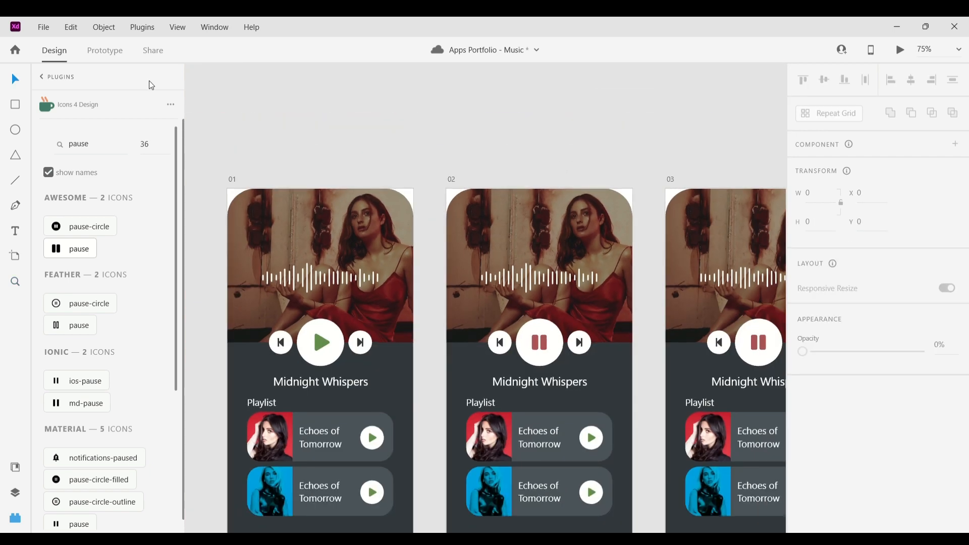
Link the pause button on artboard 02 back to artboard 01 with Auto-Animate
{"action": "key", "text": "ctrl+2"}
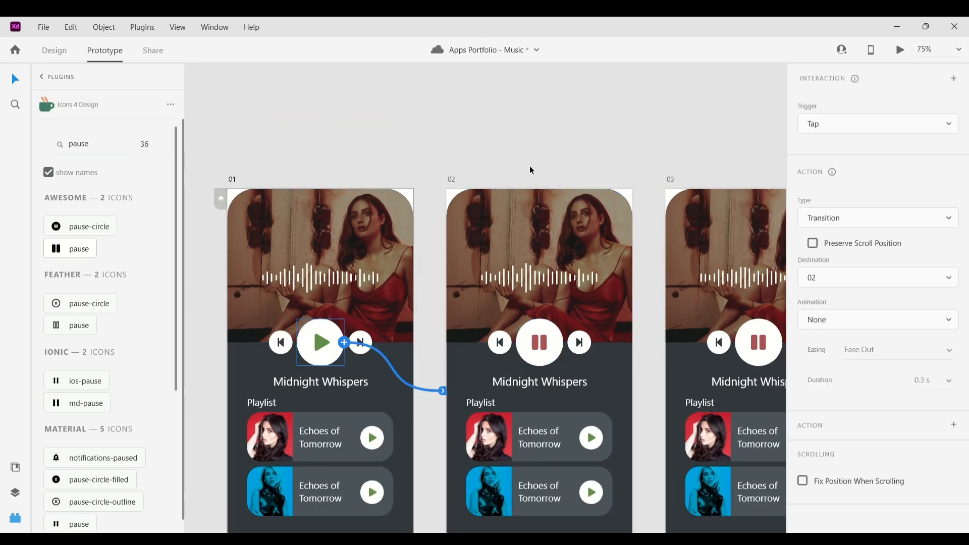
{"action": "scroll", "coordinate": [530, 169], "scroll_direction": "right", "scroll_amount": 2}
{"action": "left_click", "coordinate": [477, 337]}
{"action": "left_click_drag", "start_coordinate": [500, 336], "coordinate": [348, 382]}
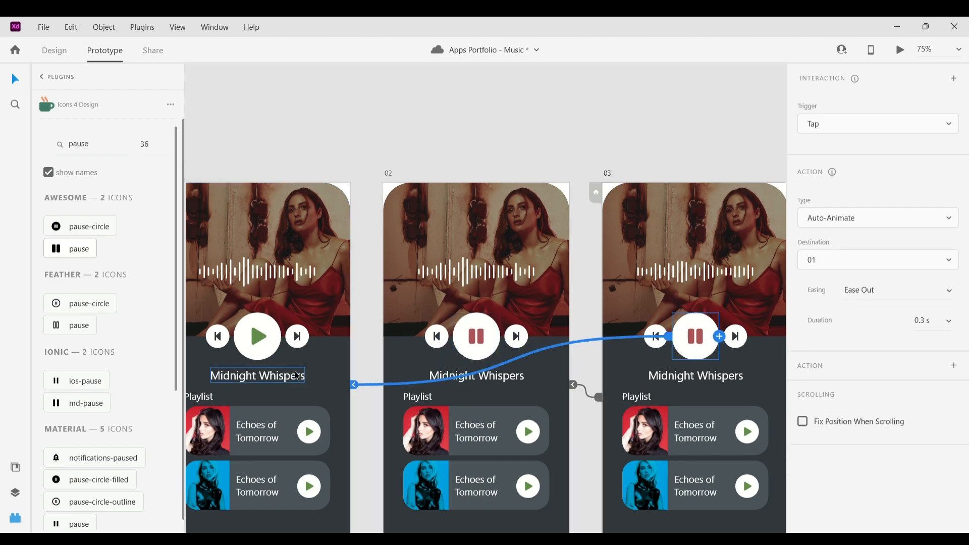
{"action": "scroll", "coordinate": [484, 354], "scroll_direction": "left", "scroll_amount": 3}
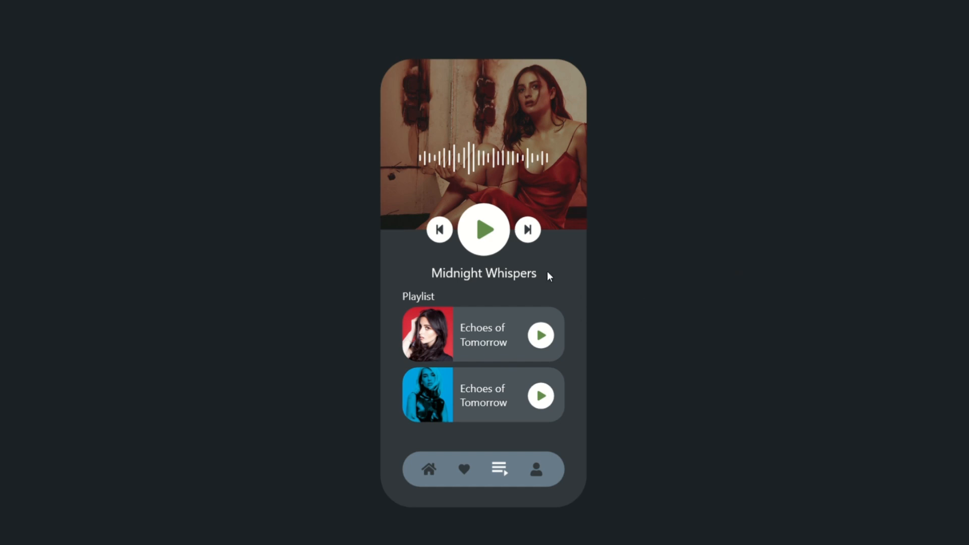
Preview the prototype by tapping the play button
{"action": "left_click", "coordinate": [494, 237]}
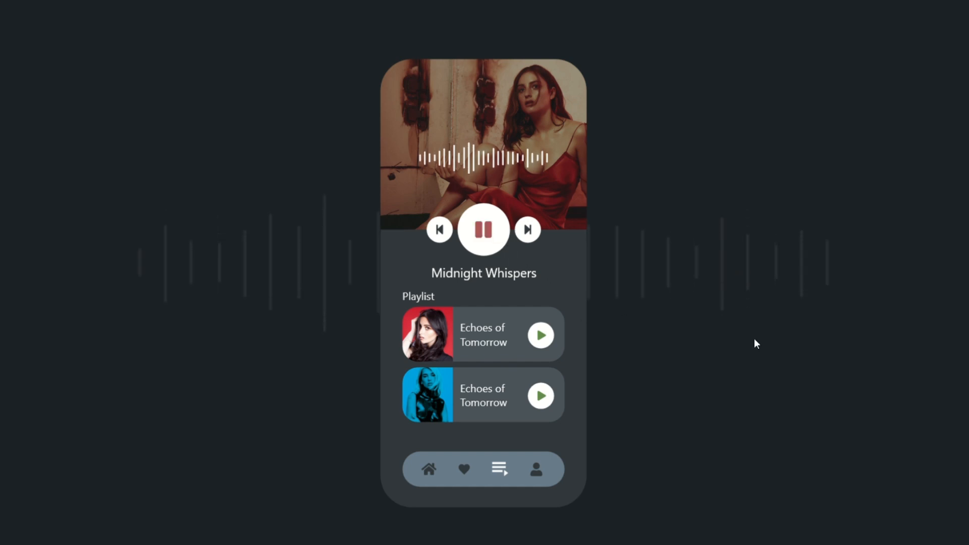